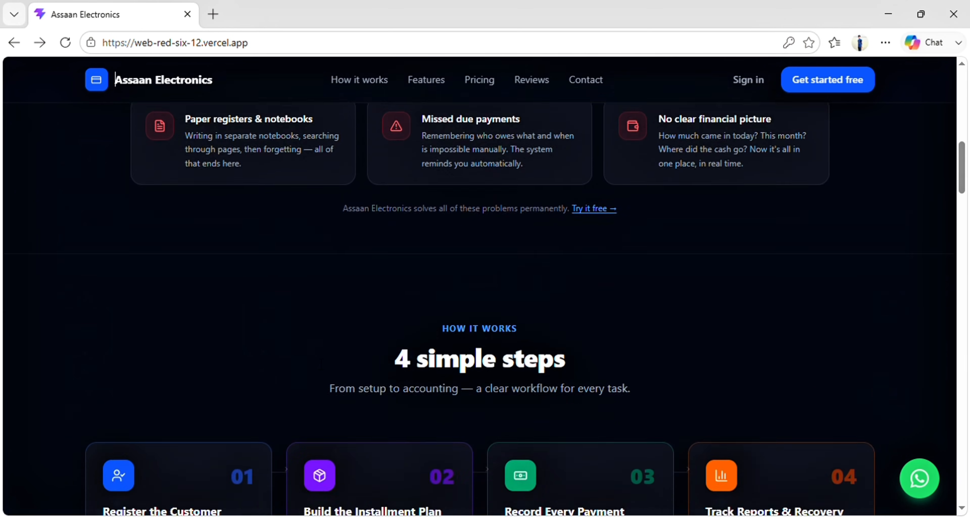
Scroll through the Assaan Electronics landing page.
{"action": "scroll", "coordinate": [479, 287], "scroll_direction": "up", "scroll_amount": 4}
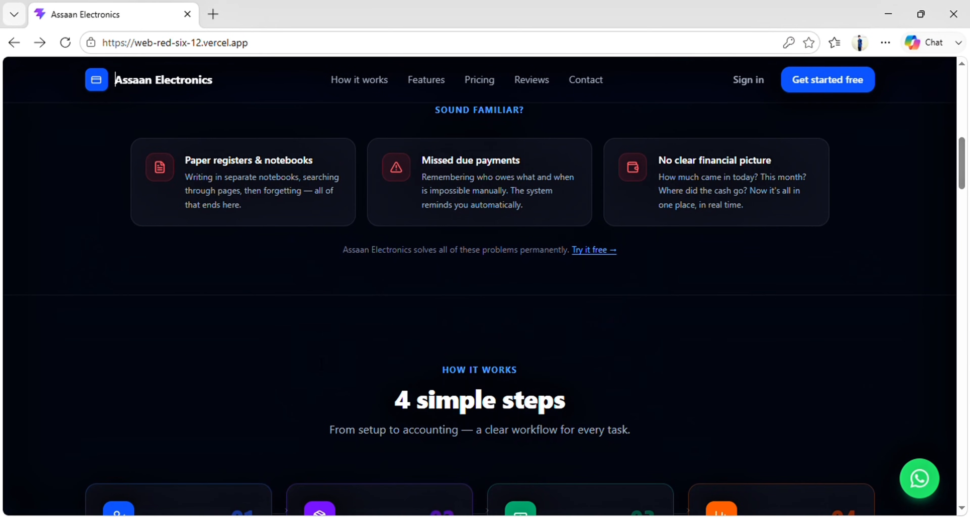
{"action": "scroll", "coordinate": [318, 364], "scroll_direction": "down", "scroll_amount": 4}
{"action": "scroll", "coordinate": [318, 364], "scroll_direction": "down", "scroll_amount": 3}
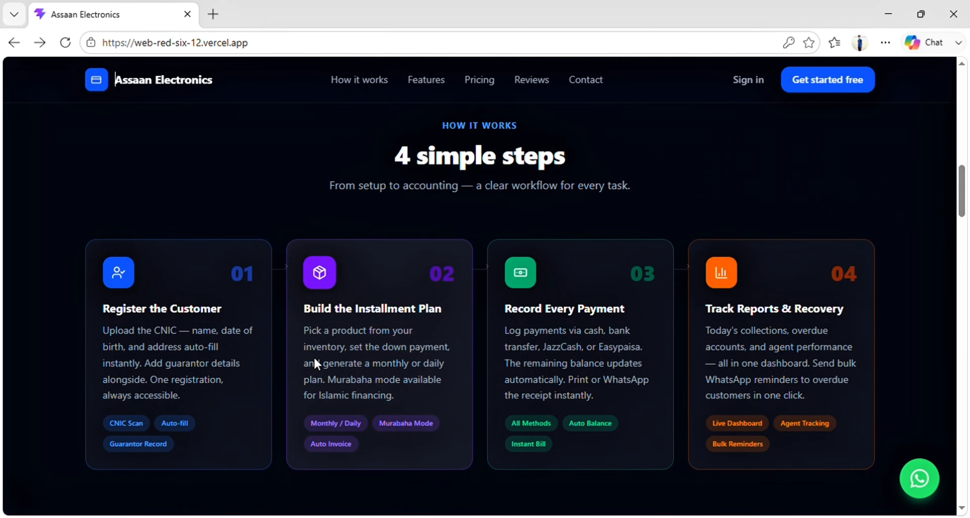
{"action": "scroll", "coordinate": [115, 80], "scroll_direction": "up", "scroll_amount": 9}
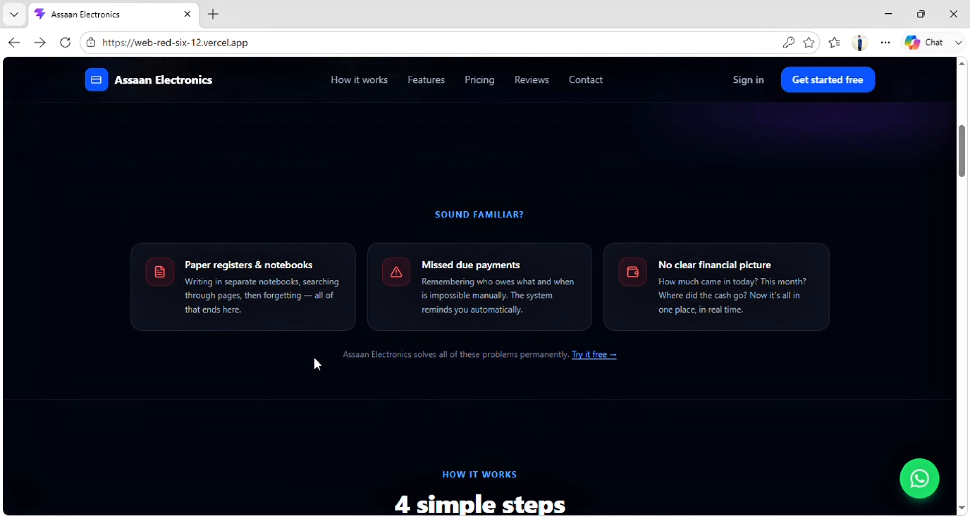
{"action": "scroll", "coordinate": [318, 364], "scroll_direction": "up", "scroll_amount": 2}
{"action": "scroll", "coordinate": [318, 365], "scroll_direction": "down", "scroll_amount": 5}
{"action": "scroll", "coordinate": [318, 364], "scroll_direction": "down", "scroll_amount": 4}
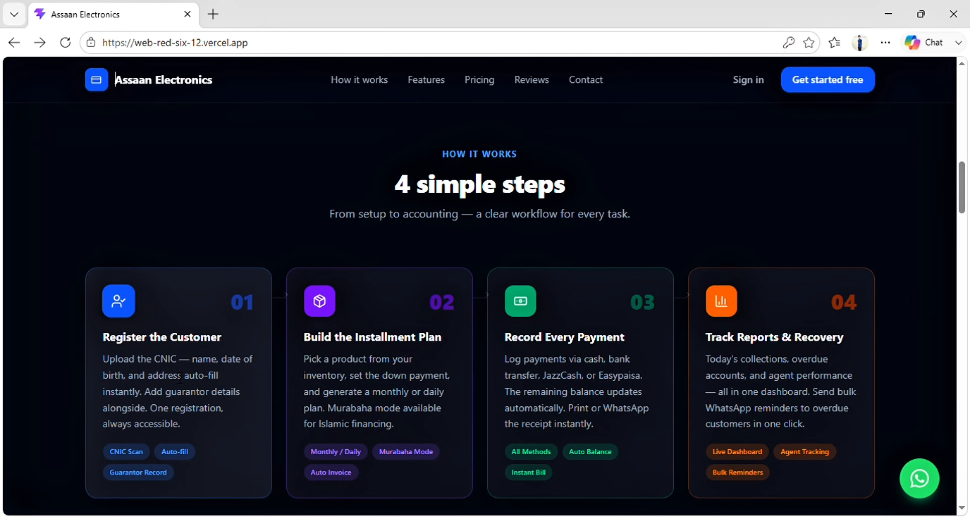
{"action": "scroll", "coordinate": [180, 378], "scroll_direction": "up", "scroll_amount": 12}
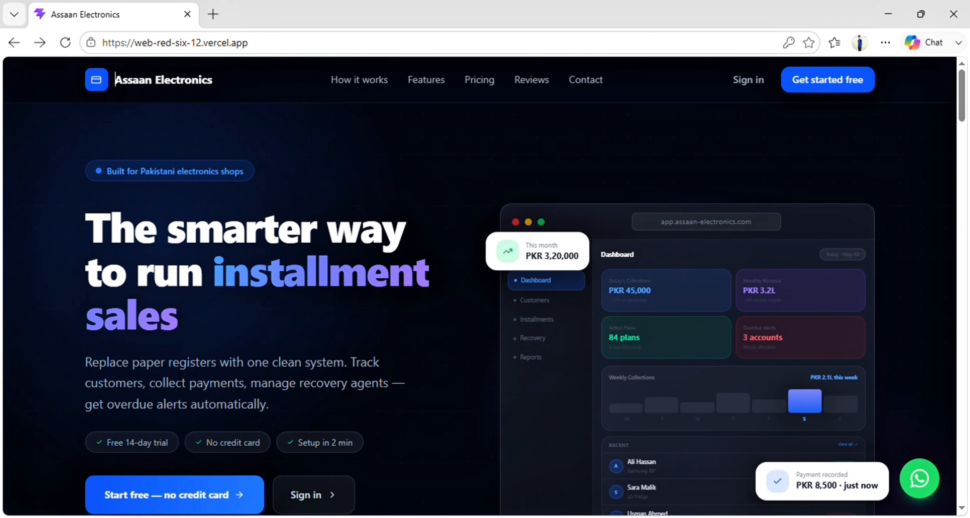
{"action": "scroll", "coordinate": [175, 377], "scroll_direction": "down", "scroll_amount": 12}
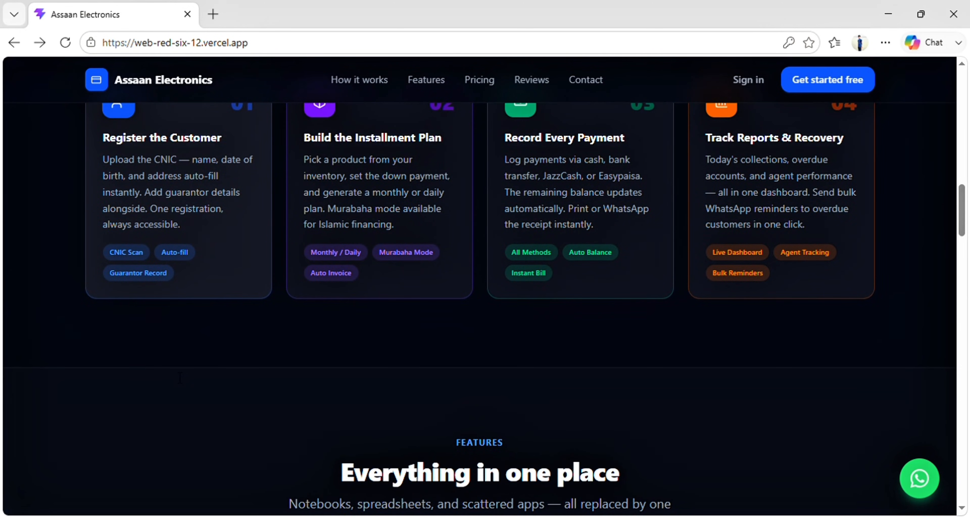
{"action": "scroll", "coordinate": [175, 377], "scroll_direction": "up", "scroll_amount": 12}
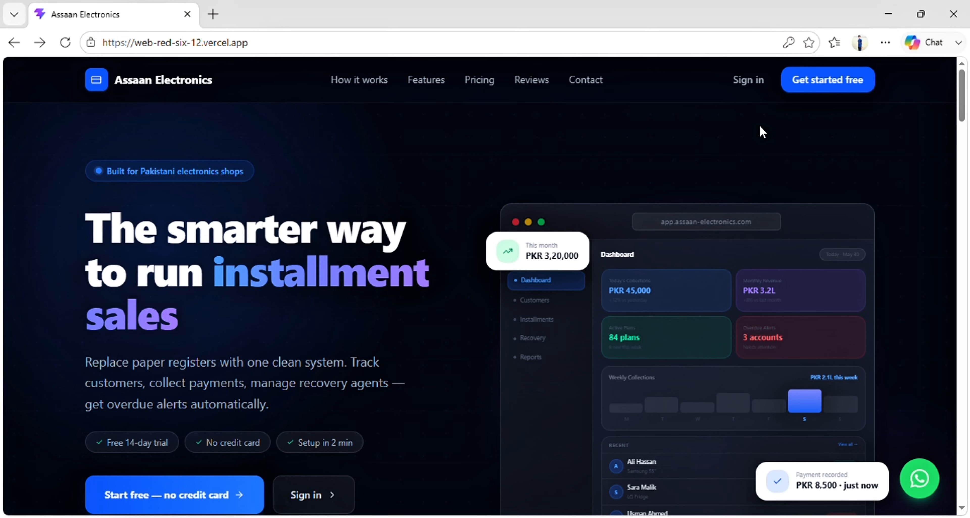
Sign in to the shop owner account using the saved details and the emailed six-digit code.
{"action": "left_click", "coordinate": [753, 88]}
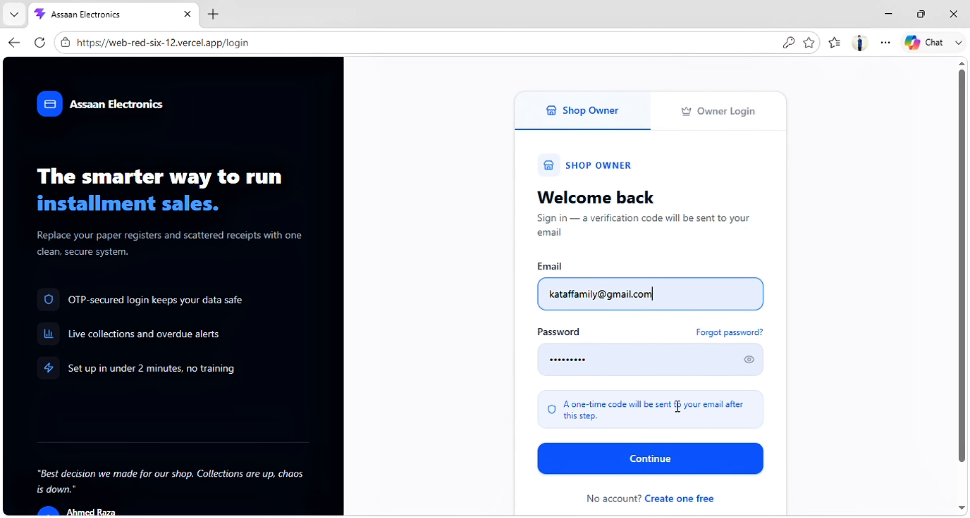
{"action": "left_click", "coordinate": [642, 459]}
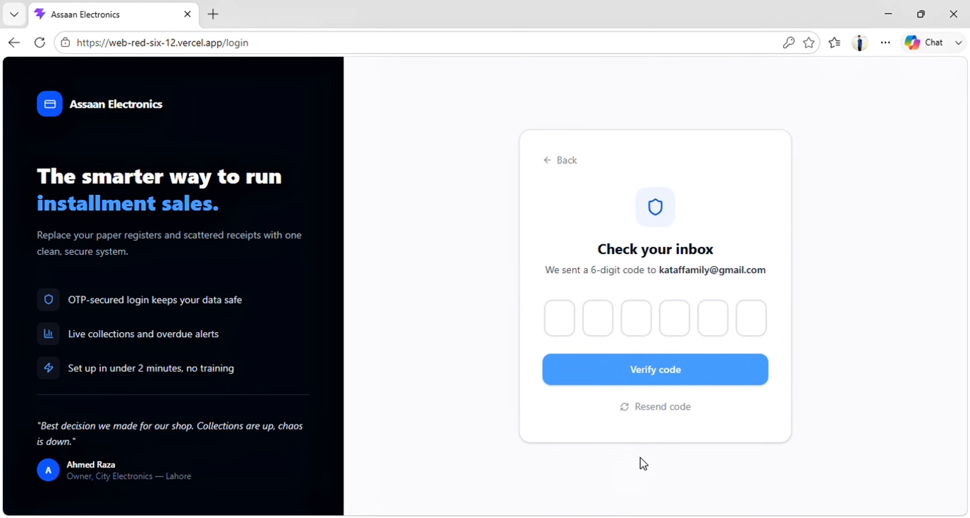
{"action": "left_click", "coordinate": [624, 369]}
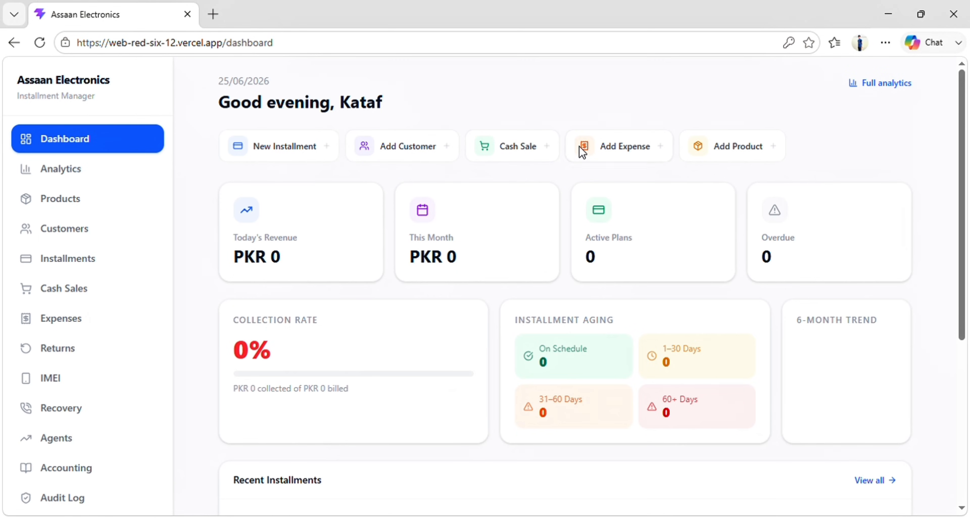
Look over the empty Analytics & Reports cards, then open Products, which shows 0 items.
{"action": "left_click", "coordinate": [52, 180]}
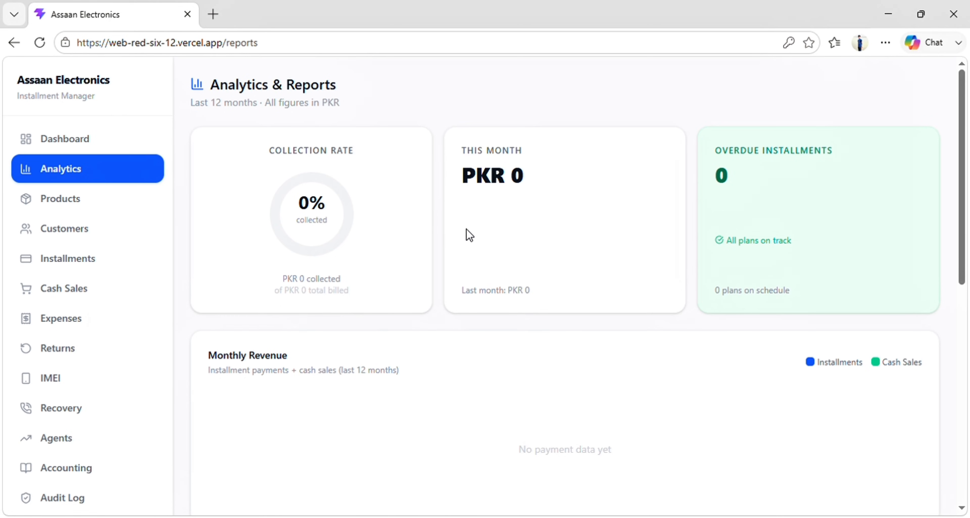
{"action": "scroll", "coordinate": [469, 235], "scroll_direction": "down", "scroll_amount": 5}
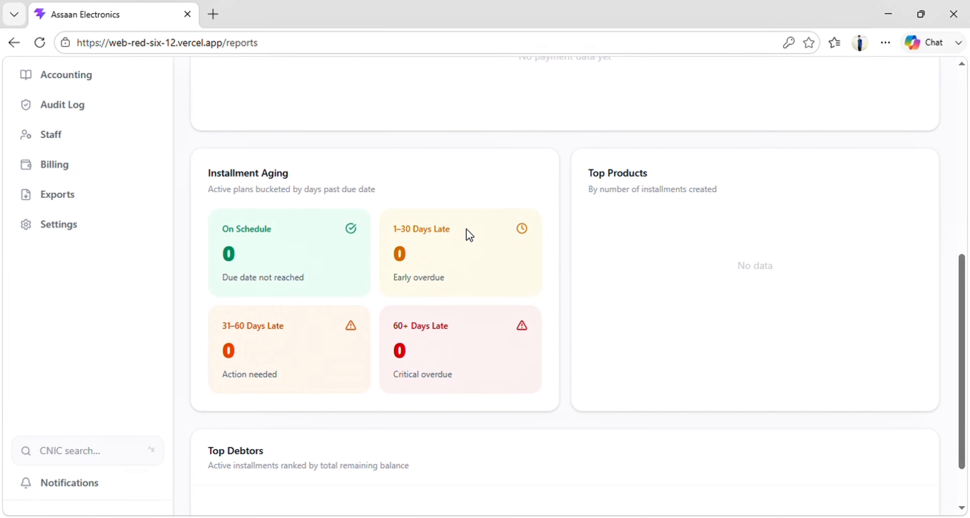
{"action": "scroll", "coordinate": [468, 235], "scroll_direction": "down", "scroll_amount": 1}
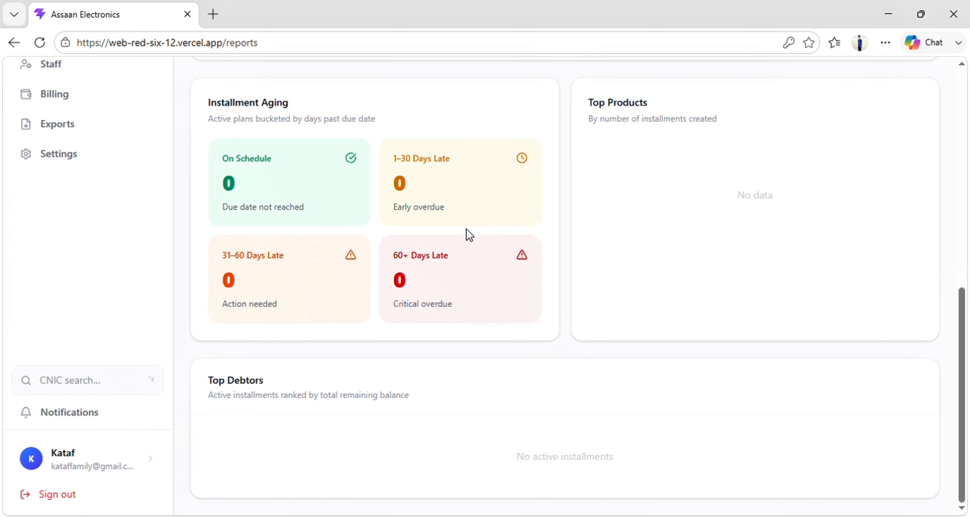
{"action": "scroll", "coordinate": [100, 206], "scroll_direction": "up", "scroll_amount": 6}
{"action": "left_click", "coordinate": [100, 206]}
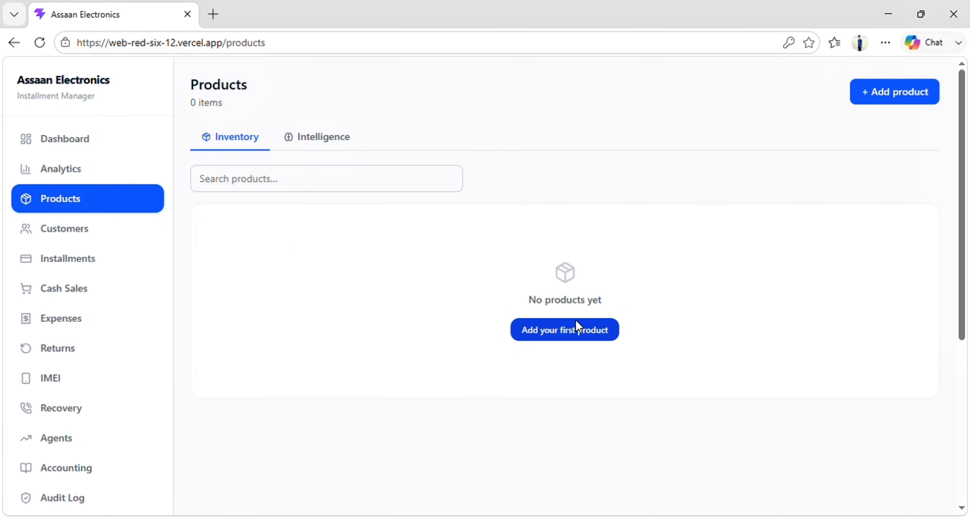
Look over the Add product form fields, then switch to the Customers page.
{"action": "left_click", "coordinate": [578, 329]}
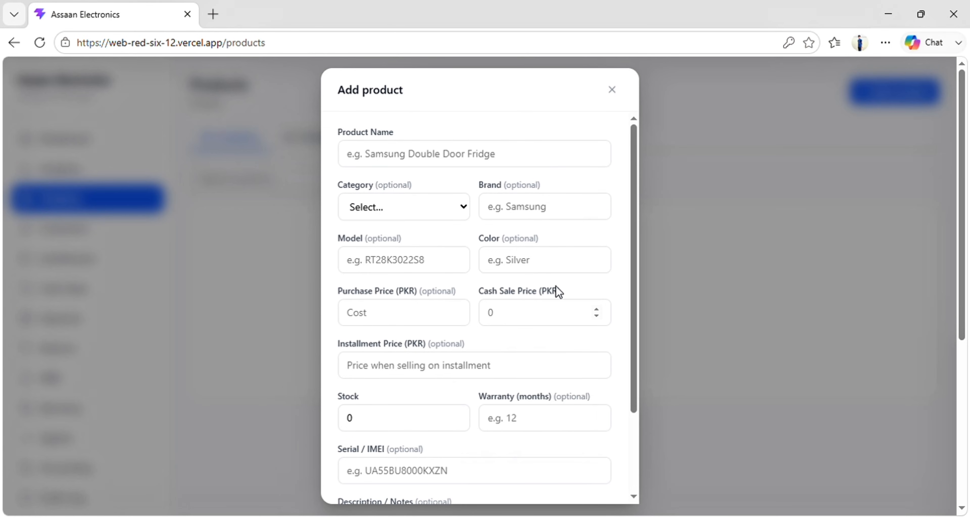
{"action": "scroll", "coordinate": [445, 168], "scroll_direction": "down", "scroll_amount": 3}
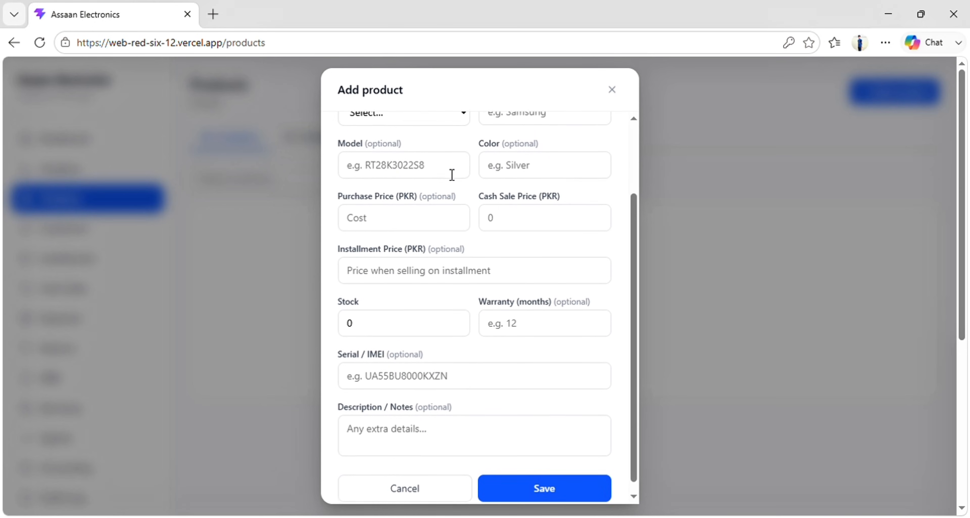
{"action": "scroll", "coordinate": [451, 174], "scroll_direction": "up", "scroll_amount": 3}
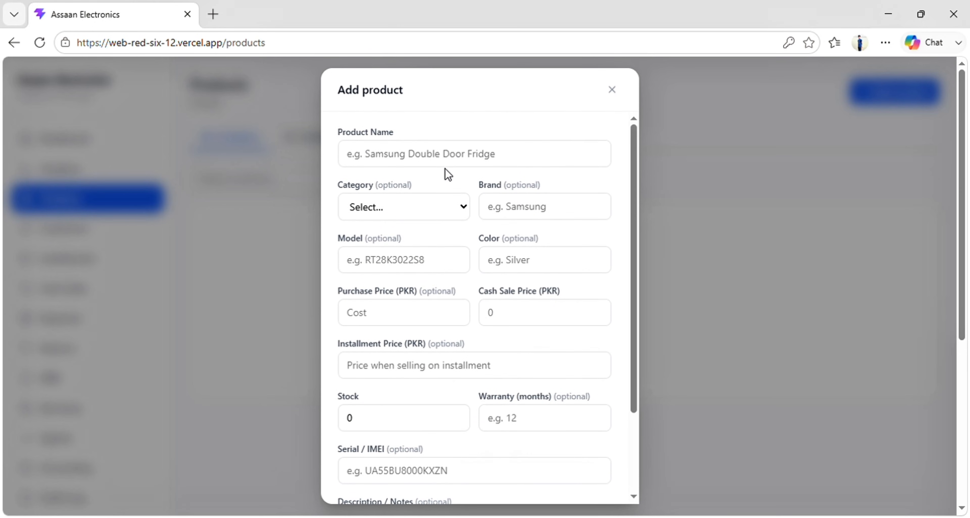
{"action": "scroll", "coordinate": [444, 168], "scroll_direction": "down", "scroll_amount": 3}
{"action": "scroll", "coordinate": [445, 169], "scroll_direction": "up", "scroll_amount": 3}
{"action": "left_click", "coordinate": [103, 237]}
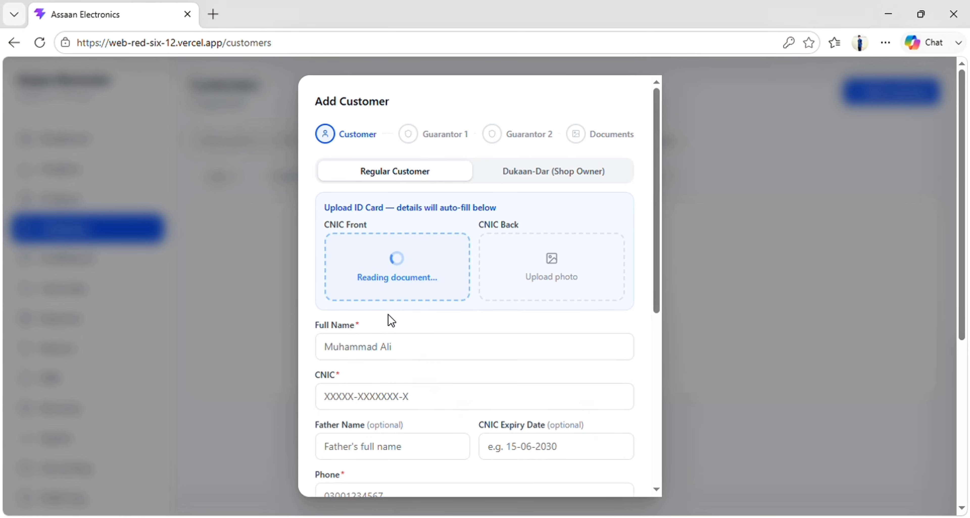
Upload the CNIC back photo and enter 44 in the customer form.
{"action": "left_click", "coordinate": [520, 277]}
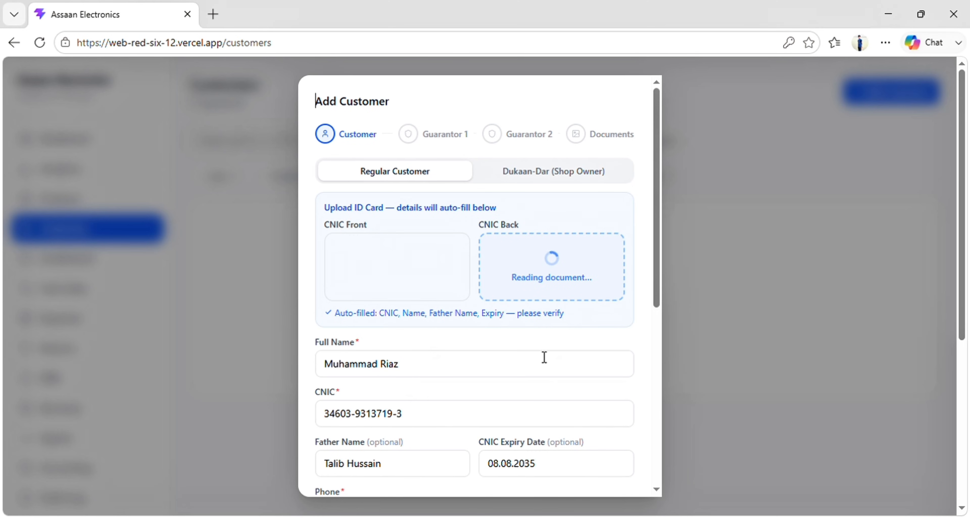
{"action": "scroll", "coordinate": [544, 357], "scroll_direction": "down", "scroll_amount": 2}
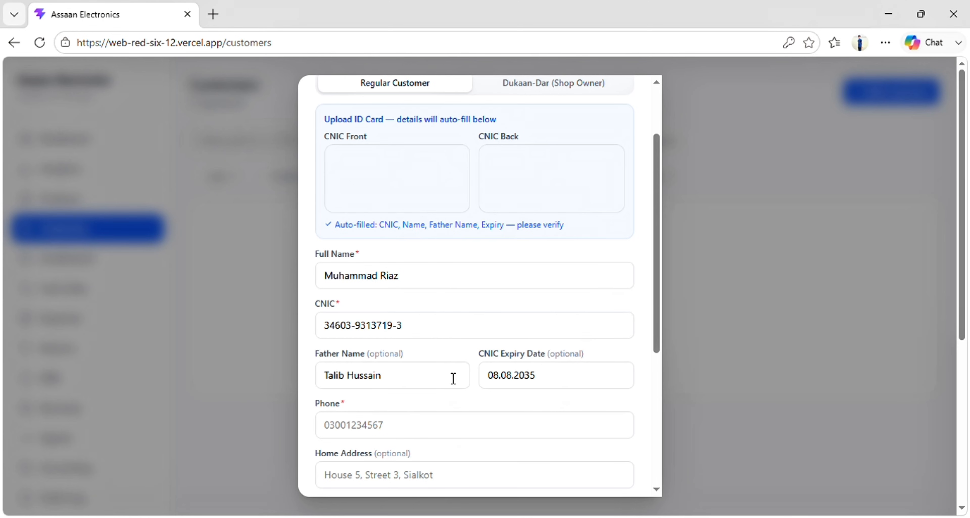
{"action": "type", "text": "44"}
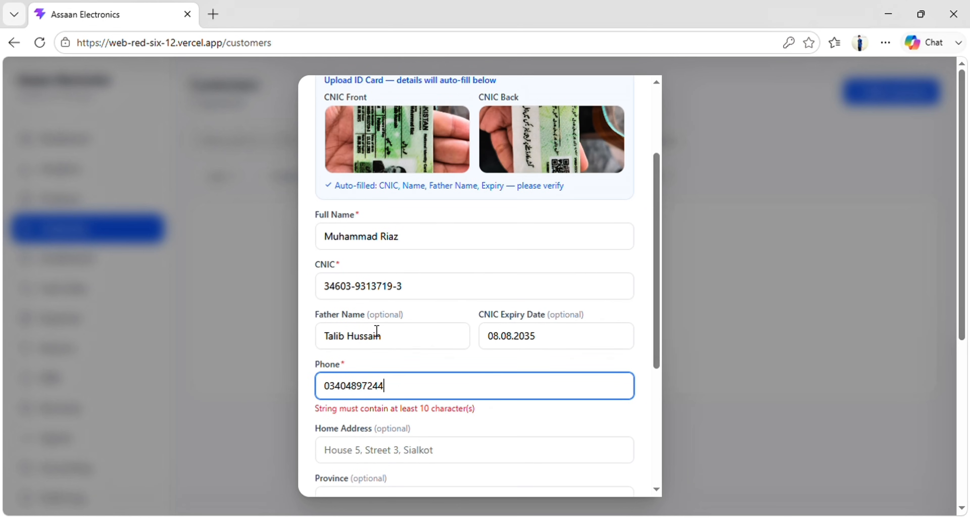
{"action": "scroll", "coordinate": [377, 332], "scroll_direction": "down", "scroll_amount": 3}
Enter home address 'kjkk' and set the location to Punjab, Sialkot, Airport Road.
{"action": "left_click", "coordinate": [406, 342]}
{"action": "type", "text": "kj"}
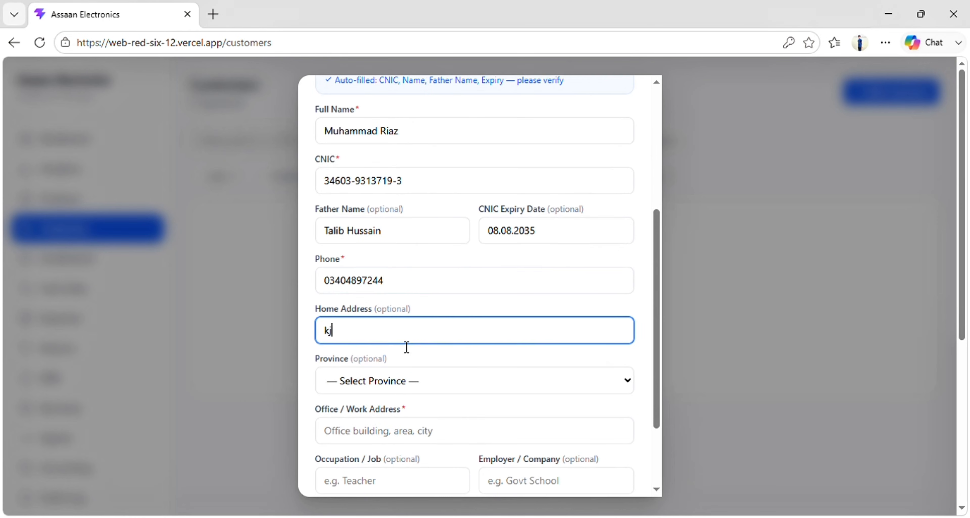
{"action": "type", "text": "kk"}
{"action": "left_click", "coordinate": [381, 383]}
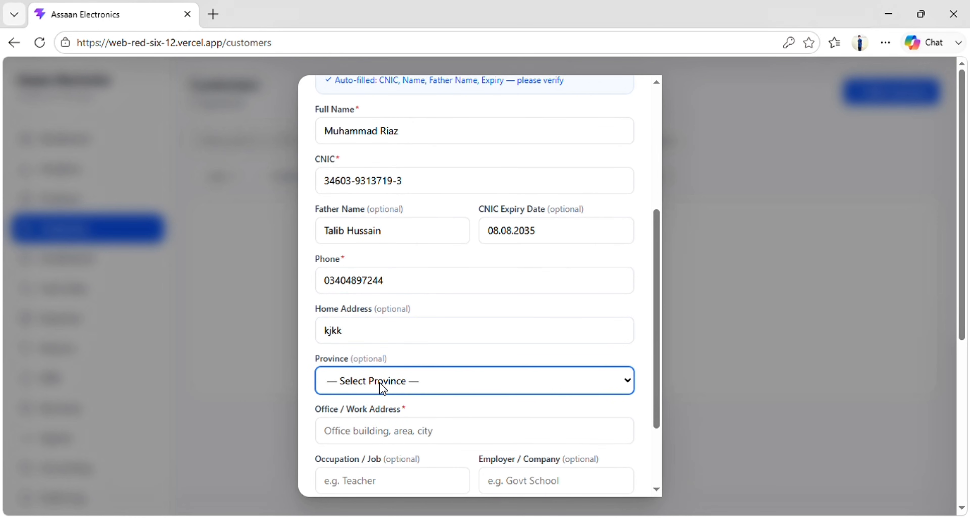
{"action": "key", "text": "Down"}
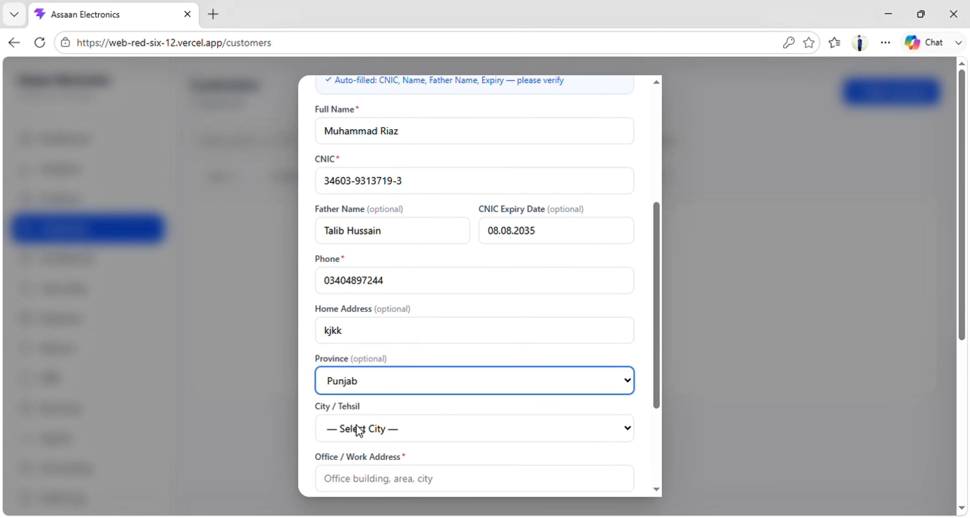
{"action": "left_click", "coordinate": [357, 428]}
{"action": "key", "text": "Down"}
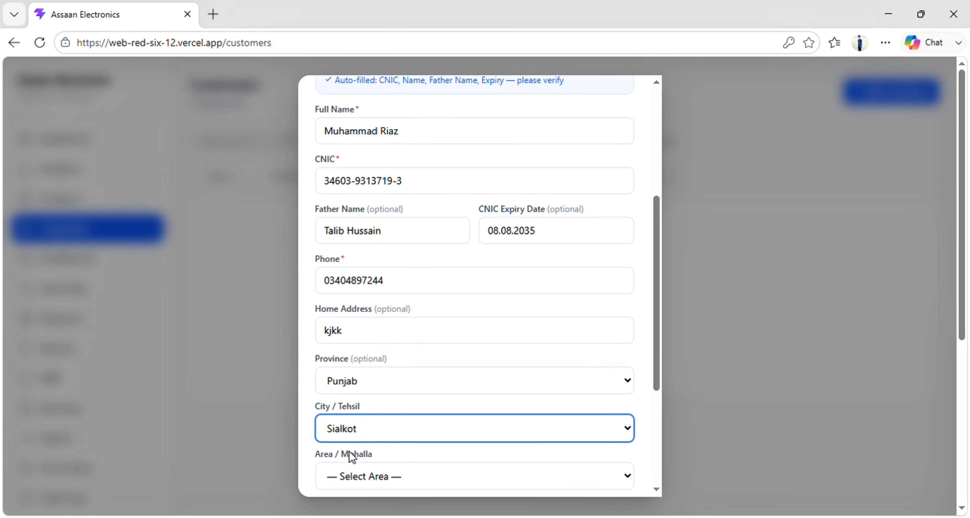
{"action": "left_click", "coordinate": [342, 480]}
{"action": "key", "text": "Down"}
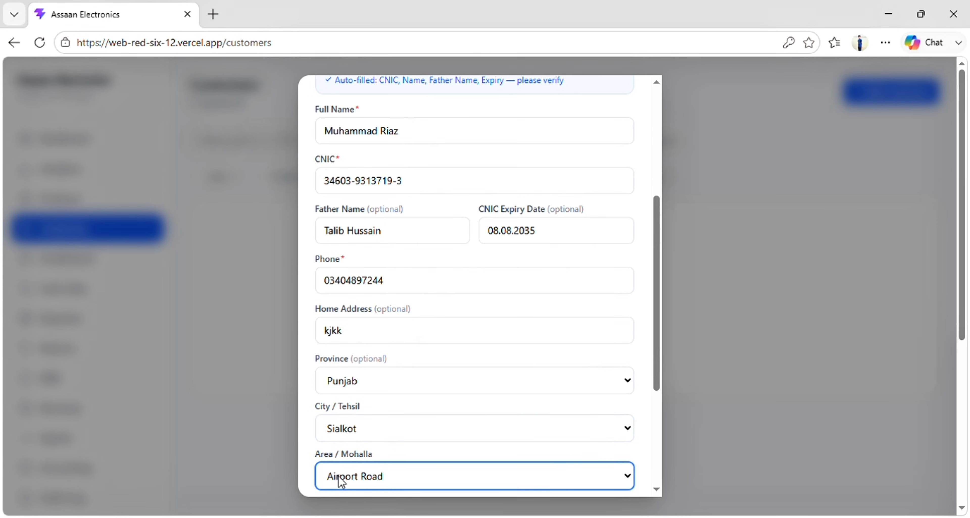
{"action": "scroll", "coordinate": [340, 479], "scroll_direction": "down", "scroll_amount": 3}
{"action": "scroll", "coordinate": [340, 481], "scroll_direction": "up", "scroll_amount": 3}
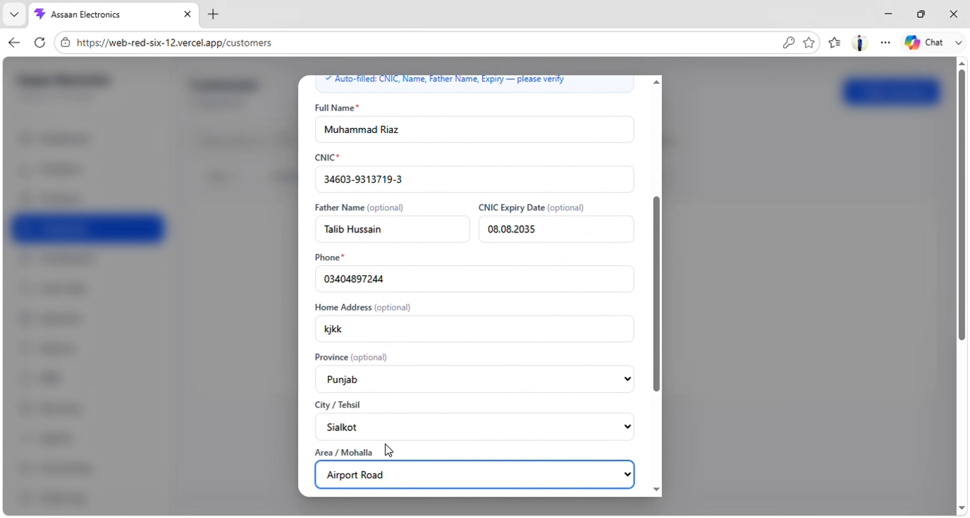
{"action": "scroll", "coordinate": [371, 468], "scroll_direction": "down", "scroll_amount": 5}
Fill in office address 'kjfnglsf', occupation 'lkzsfsgf', employer 'lksfgs' and a 35000 monthly salary.
{"action": "left_click", "coordinate": [450, 339]}
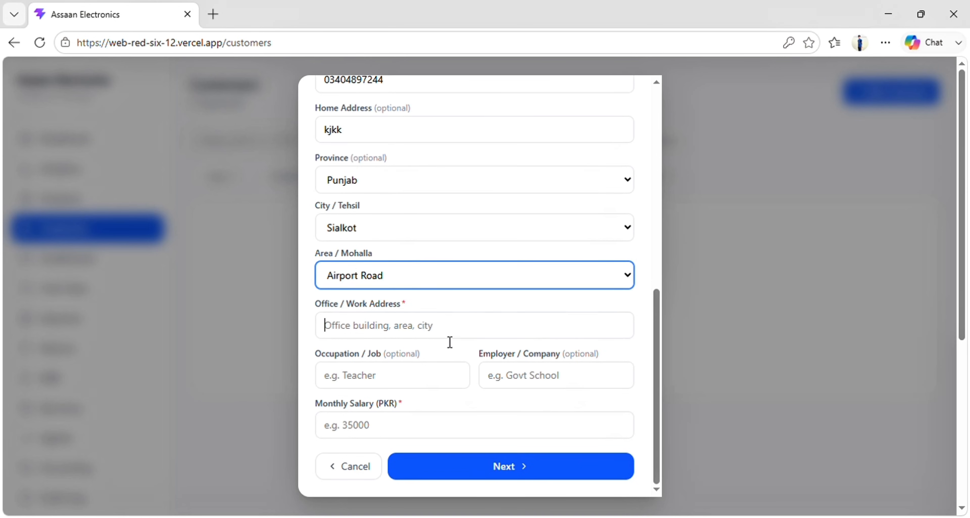
{"action": "type", "text": "kjfnglsf"}
{"action": "left_click", "coordinate": [410, 379]}
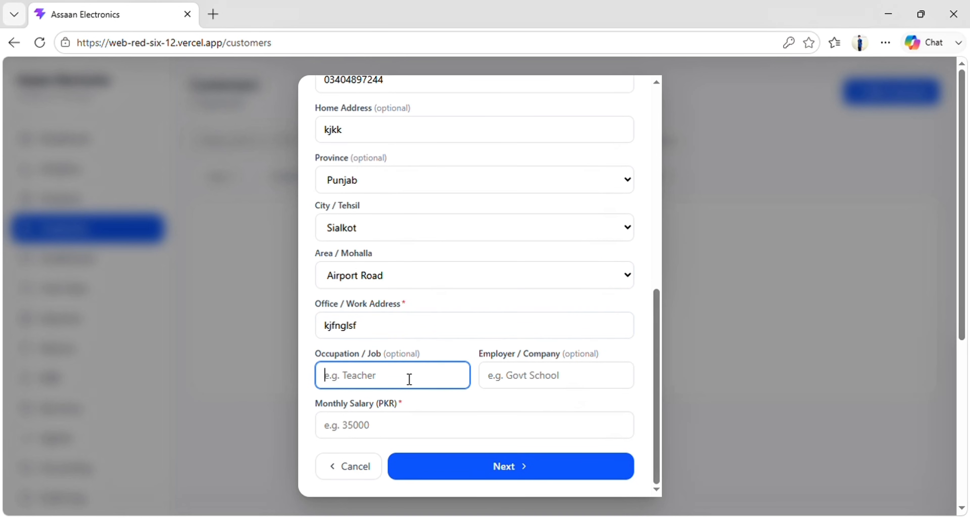
{"action": "type", "text": "lkzsfsgf"}
{"action": "left_click", "coordinate": [538, 383]}
{"action": "type", "text": "lksfgs"}
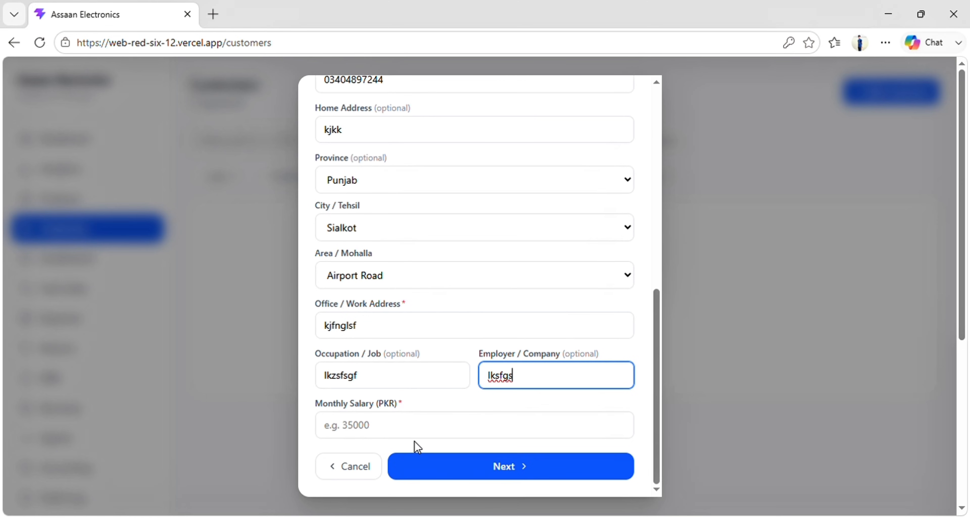
{"action": "left_click", "coordinate": [441, 436]}
{"action": "type", "text": "350000"}
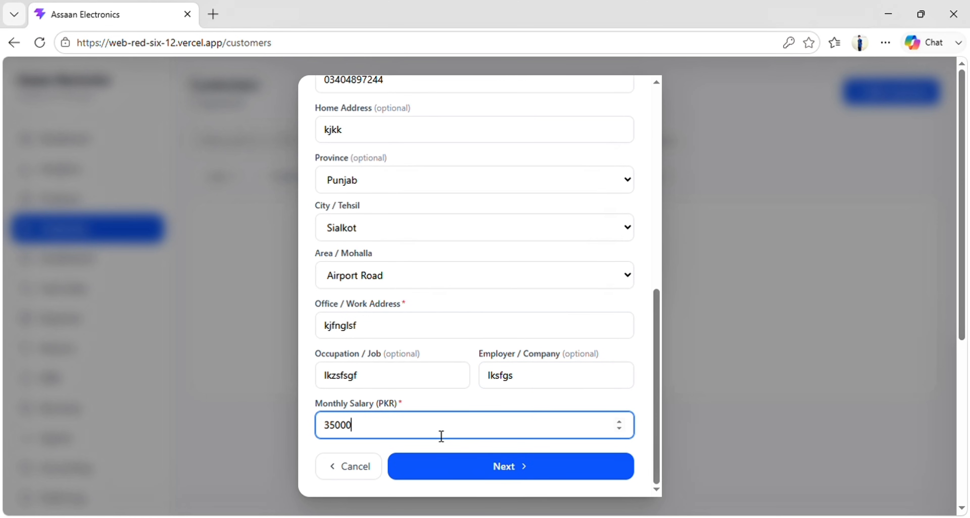
Advance from customer details through Guarantor 1 and Guarantor 2 to the Documents step.
{"action": "left_click", "coordinate": [486, 463]}
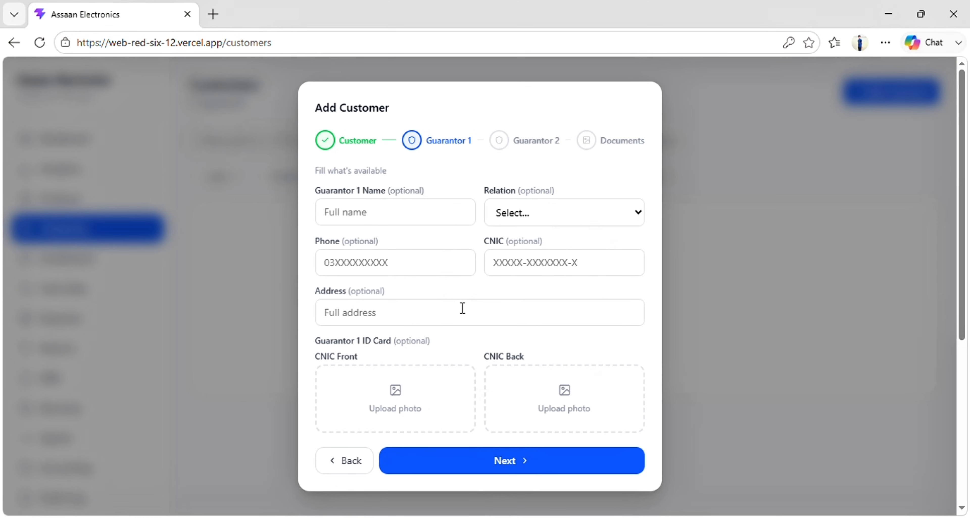
{"action": "left_click", "coordinate": [462, 467]}
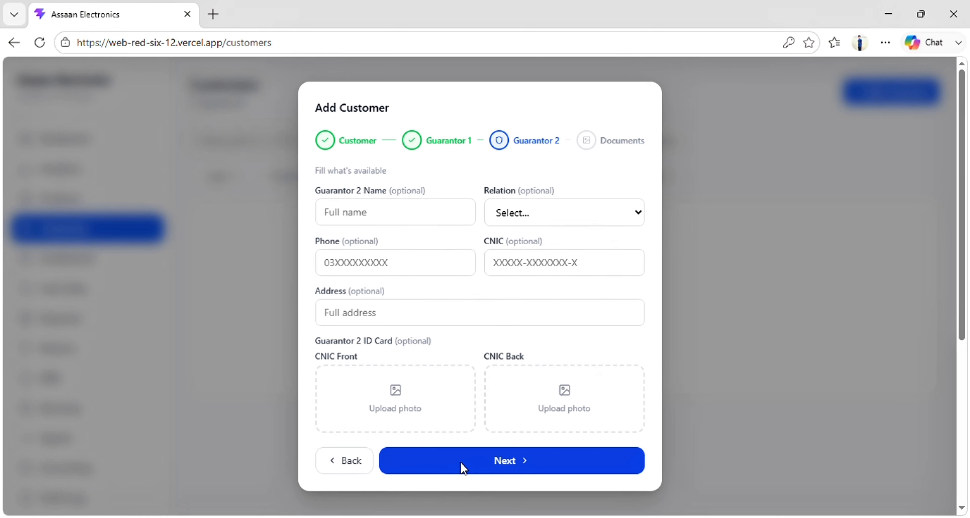
{"action": "left_click", "coordinate": [464, 469]}
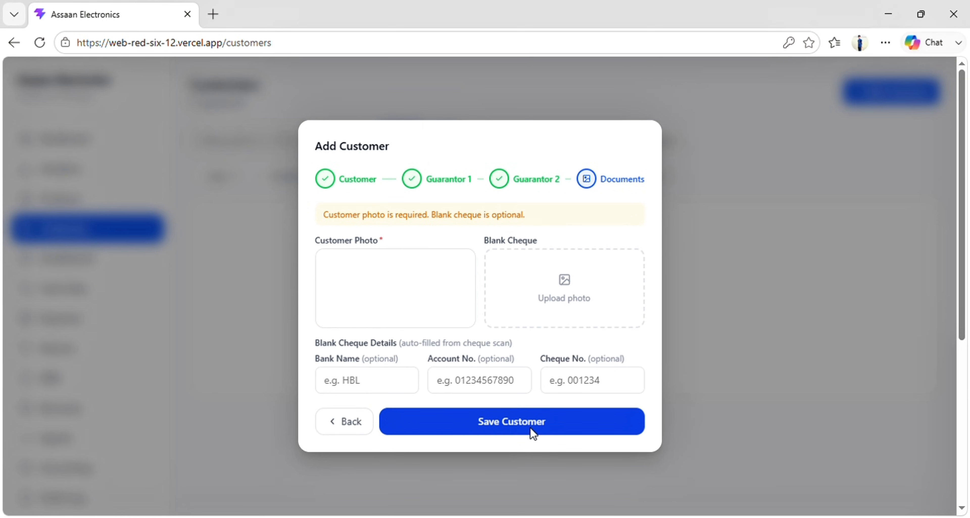
Save the customer, then paste their CNIC into the shop-wide CNIC search.
{"action": "left_click", "coordinate": [542, 421]}
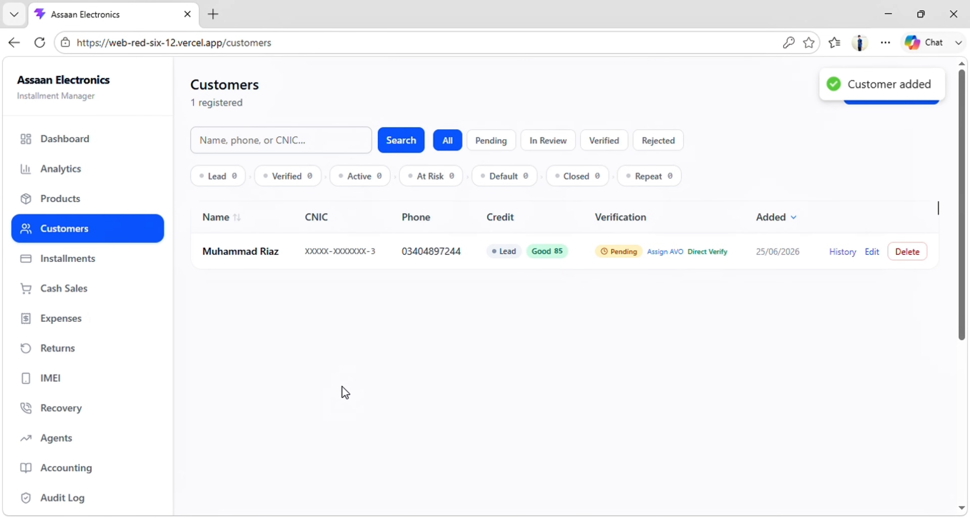
{"action": "scroll", "coordinate": [342, 388], "scroll_direction": "down", "scroll_amount": 5}
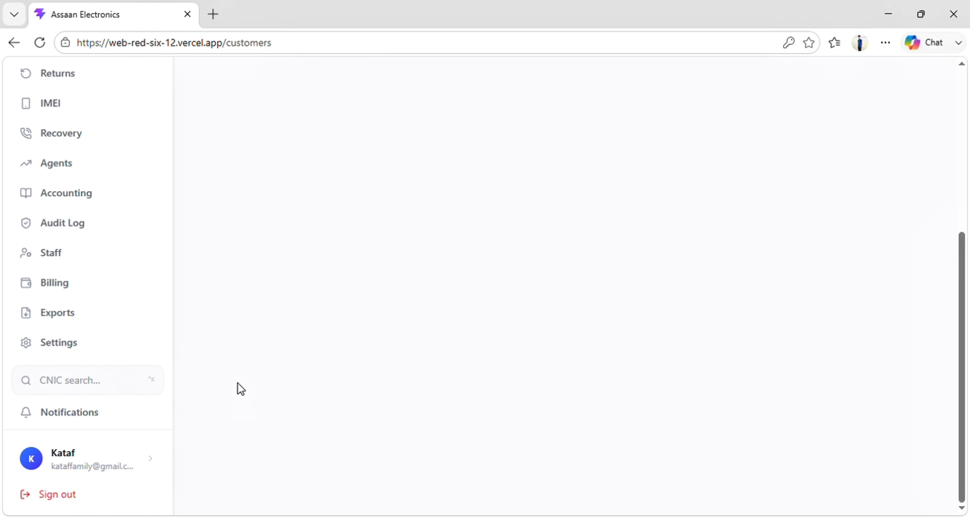
{"action": "scroll", "coordinate": [241, 389], "scroll_direction": "up", "scroll_amount": 5}
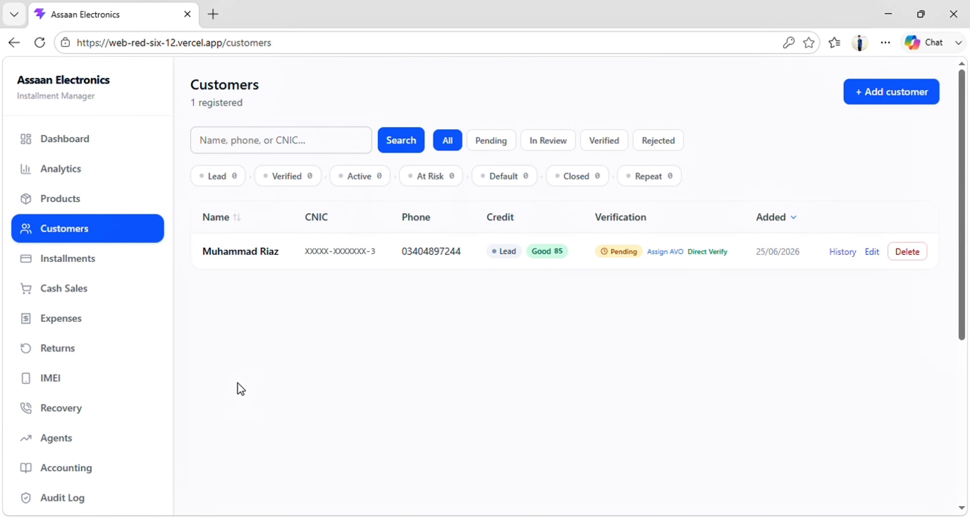
{"action": "scroll", "coordinate": [241, 389], "scroll_direction": "down", "scroll_amount": 6}
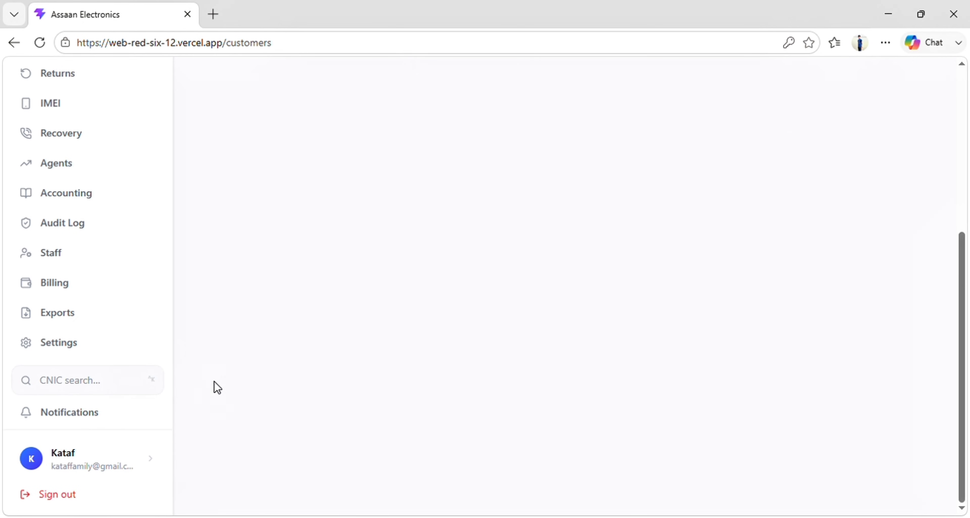
{"action": "left_click", "coordinate": [94, 392]}
{"action": "key", "text": "ctrl+v"}
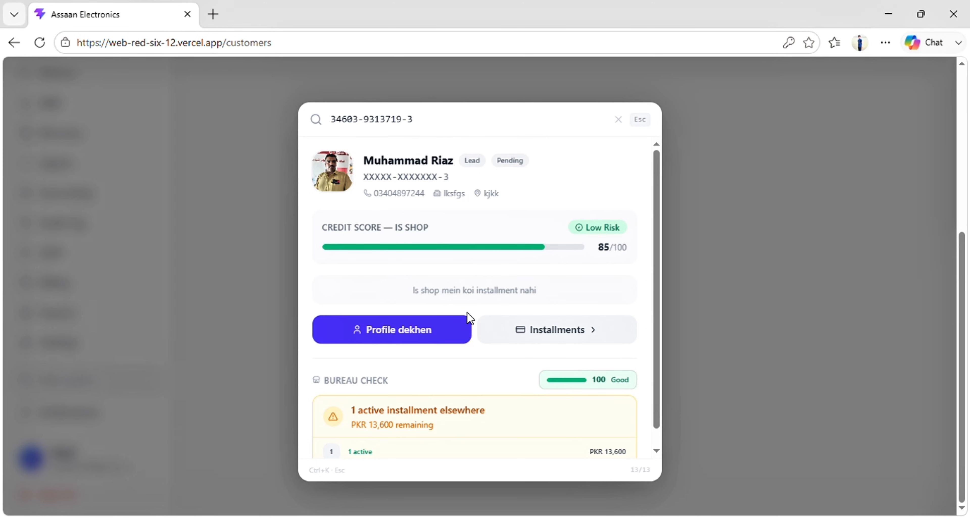
Scroll through the CNIC results showing an 85/100 score and one installment active elsewhere.
{"action": "scroll", "coordinate": [467, 312], "scroll_direction": "down", "scroll_amount": 1}
{"action": "scroll", "coordinate": [467, 312], "scroll_direction": "up", "scroll_amount": 1}
Start a Monthly Plan installment for the registered customer on the infinix smart 20, totalling 38750 PKR.
{"action": "left_click", "coordinate": [110, 259]}
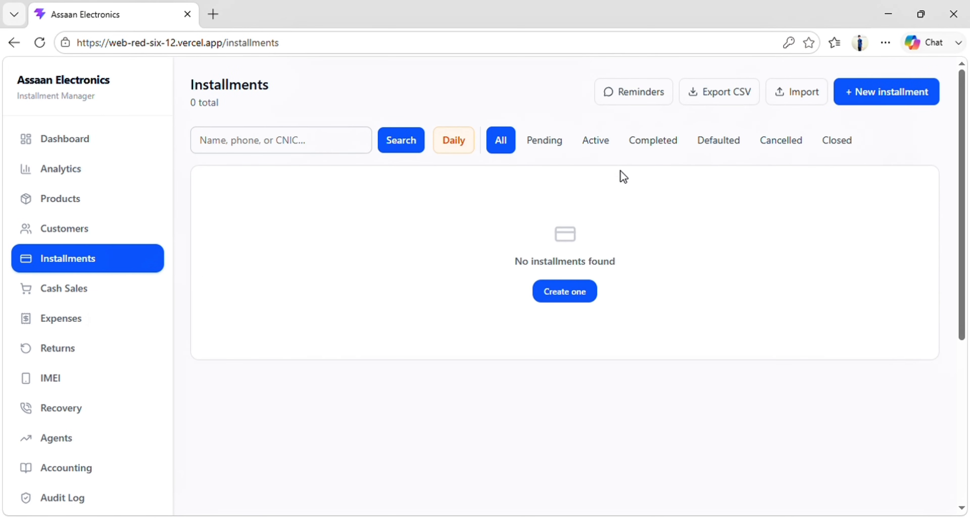
{"action": "left_click", "coordinate": [899, 105]}
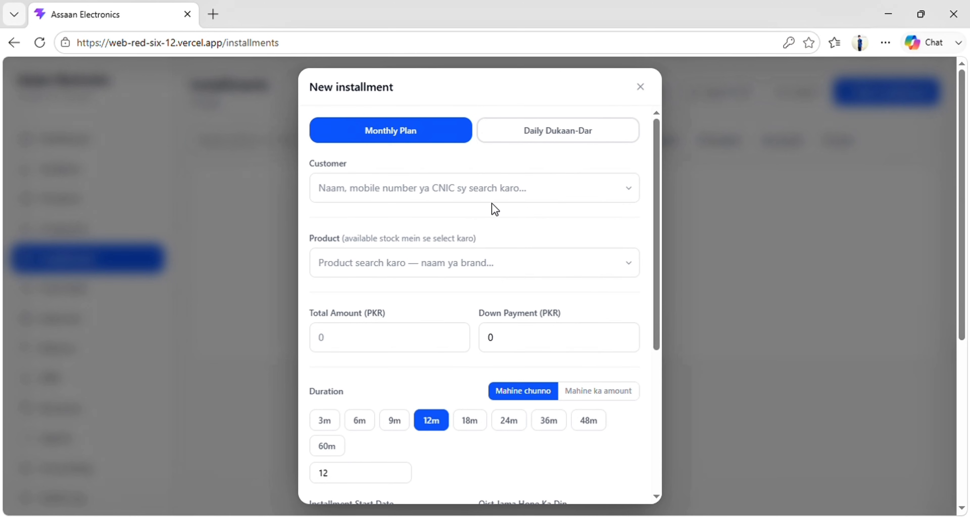
{"action": "left_click", "coordinate": [515, 195]}
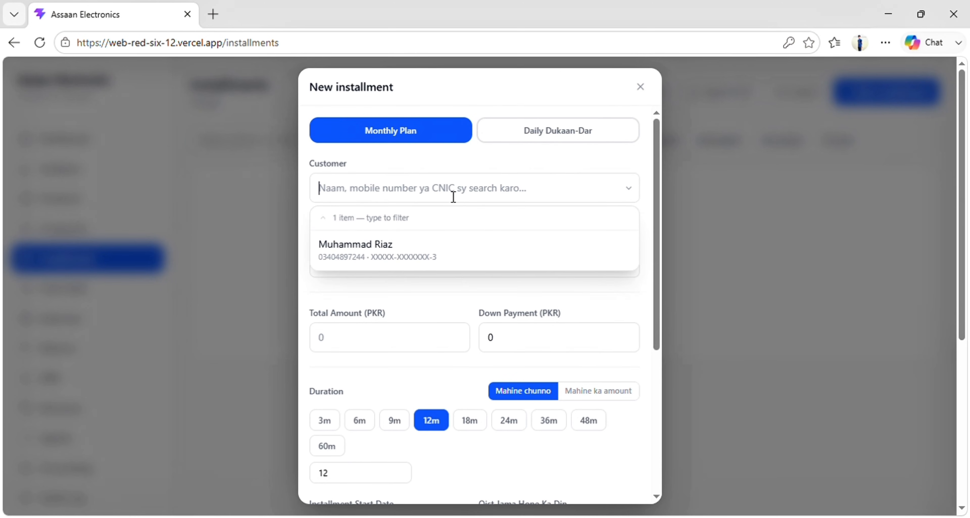
{"action": "left_click", "coordinate": [555, 132]}
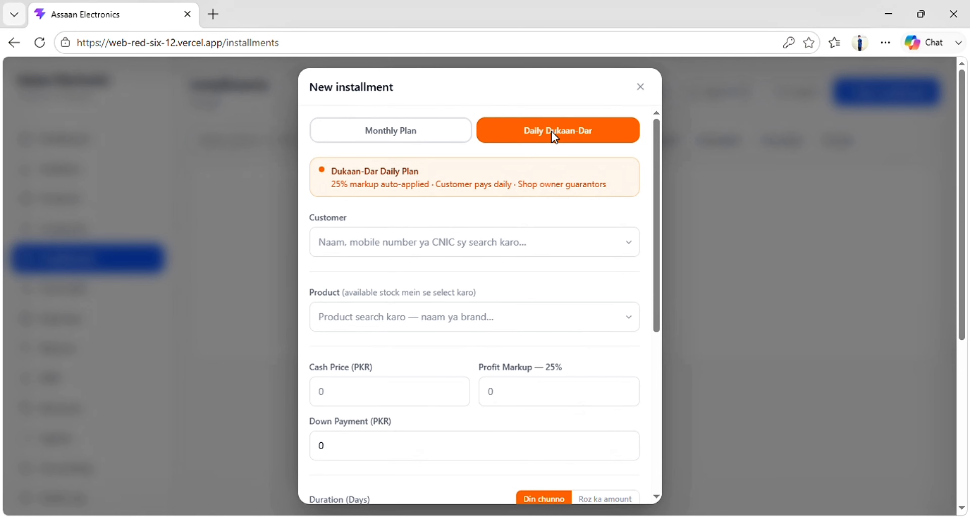
{"action": "left_click", "coordinate": [416, 130]}
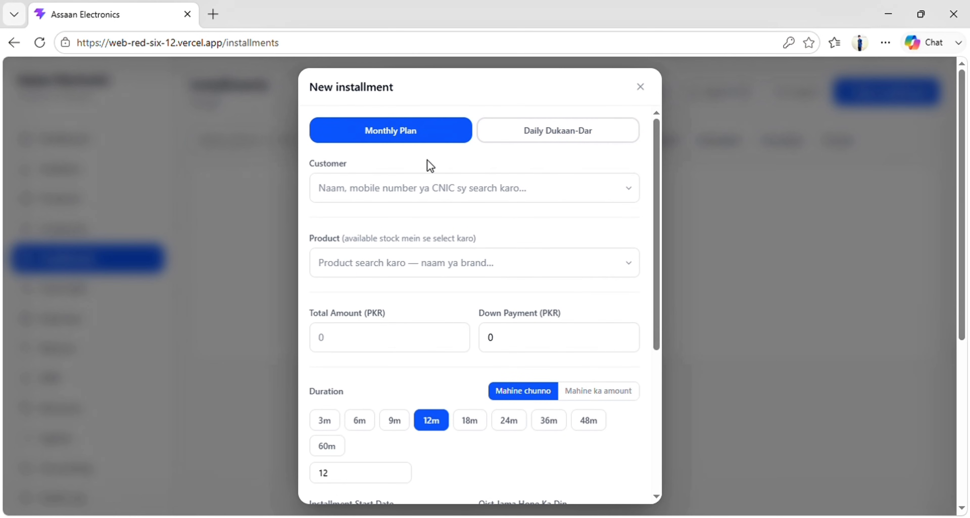
{"action": "left_click", "coordinate": [444, 199]}
{"action": "left_click", "coordinate": [409, 242]}
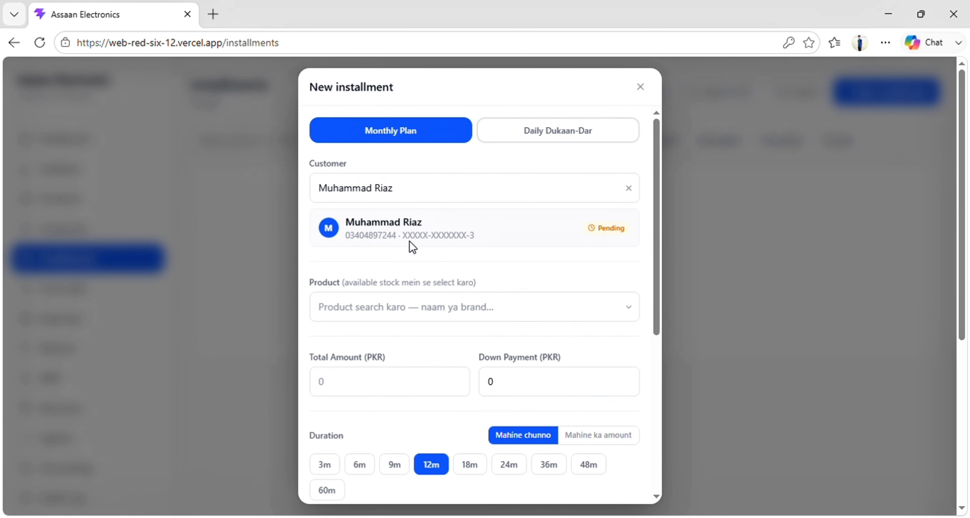
{"action": "left_click", "coordinate": [396, 306]}
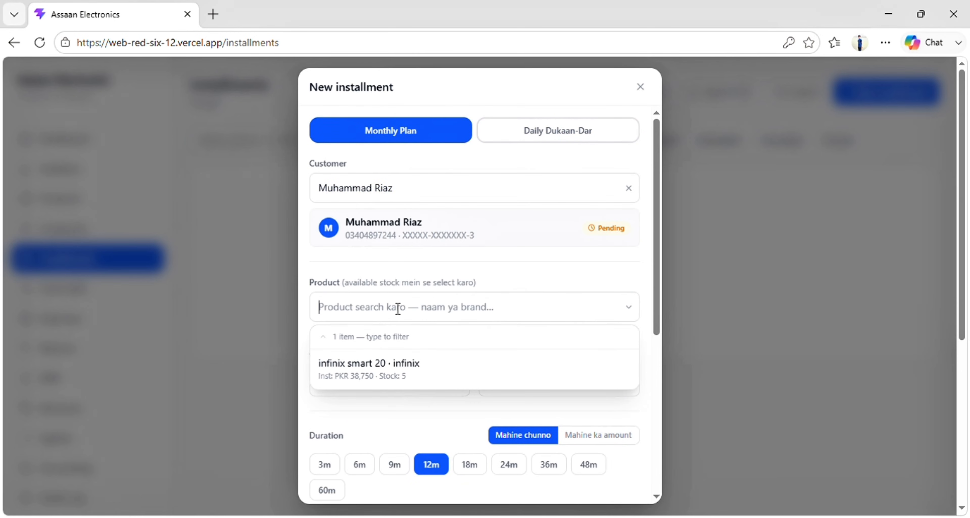
{"action": "left_click", "coordinate": [379, 367]}
{"action": "scroll", "coordinate": [402, 379], "scroll_direction": "down", "scroll_amount": 3}
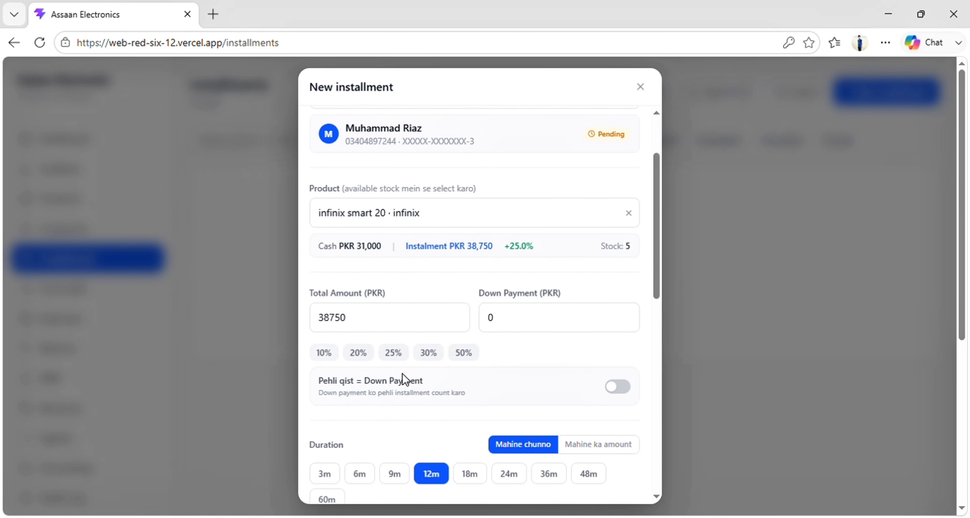
Correct the installment's Total Amount back to 38750.
{"action": "left_click", "coordinate": [359, 317]}
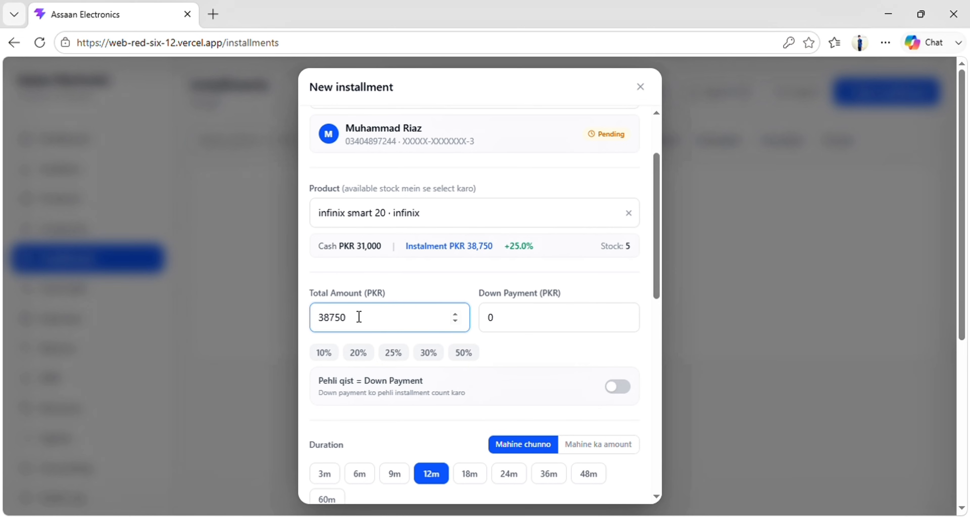
{"action": "scroll", "coordinate": [359, 316], "scroll_direction": "down", "scroll_amount": 6}
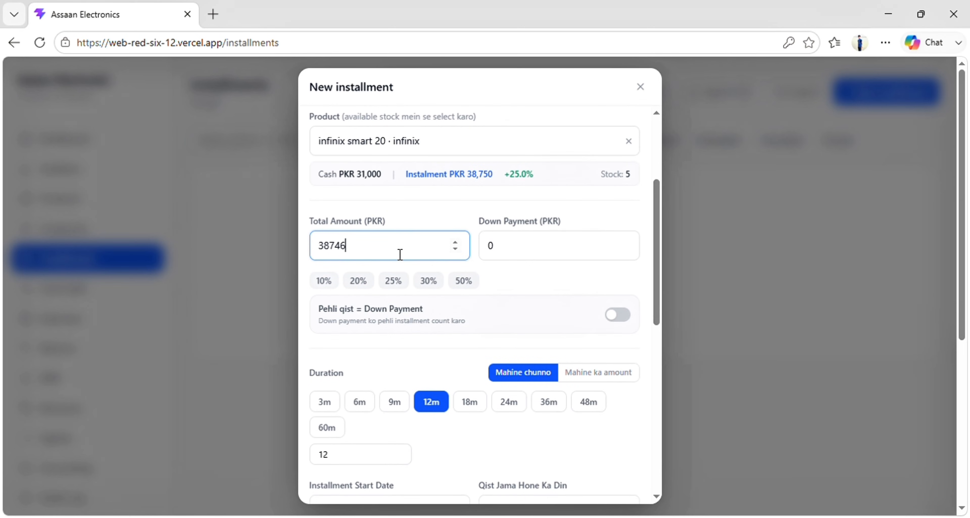
{"action": "key", "text": "BackSpace"}
{"action": "key", "text": "BackSpace"}
{"action": "type", "text": "50"}
Keep a 3225 PKR down payment with Pehli qist off and review the twelve 2,950 PKR instalments.
{"action": "left_click", "coordinate": [502, 248]}
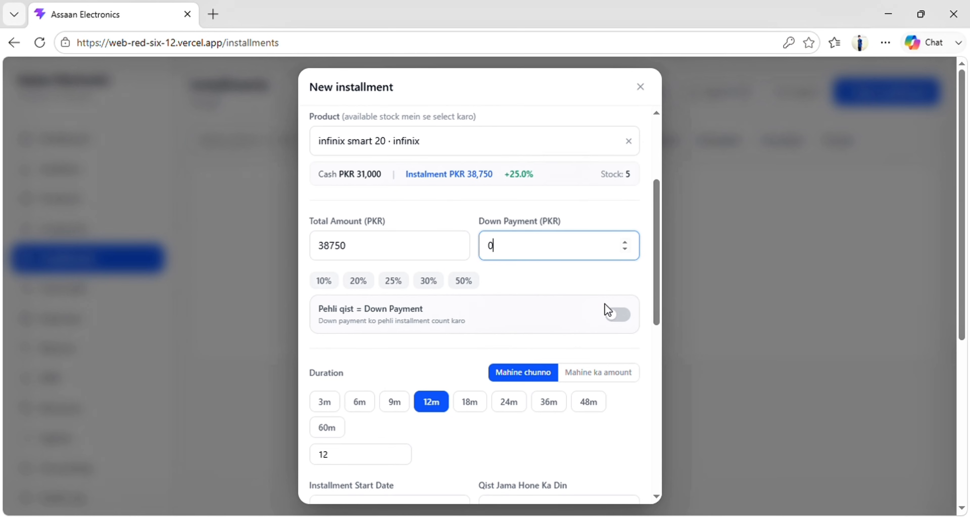
{"action": "left_click", "coordinate": [616, 314]}
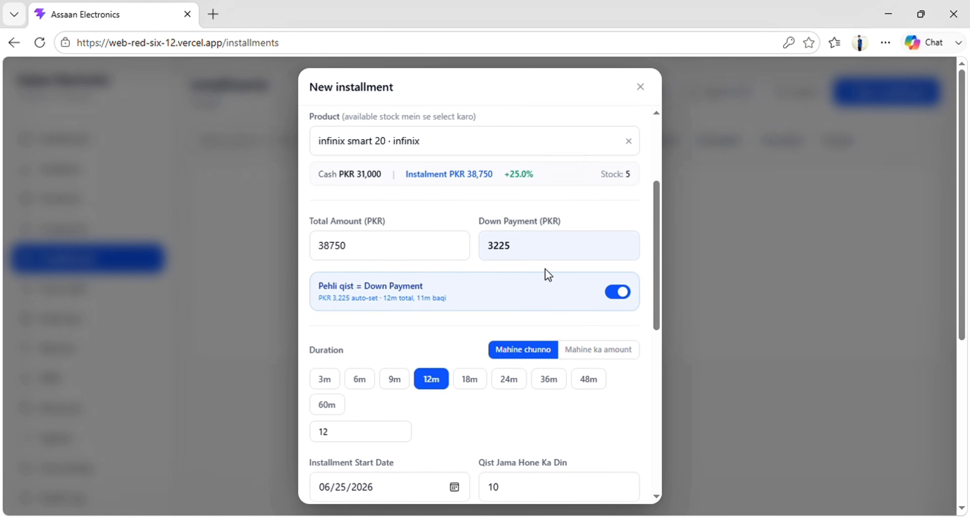
{"action": "left_click", "coordinate": [619, 298]}
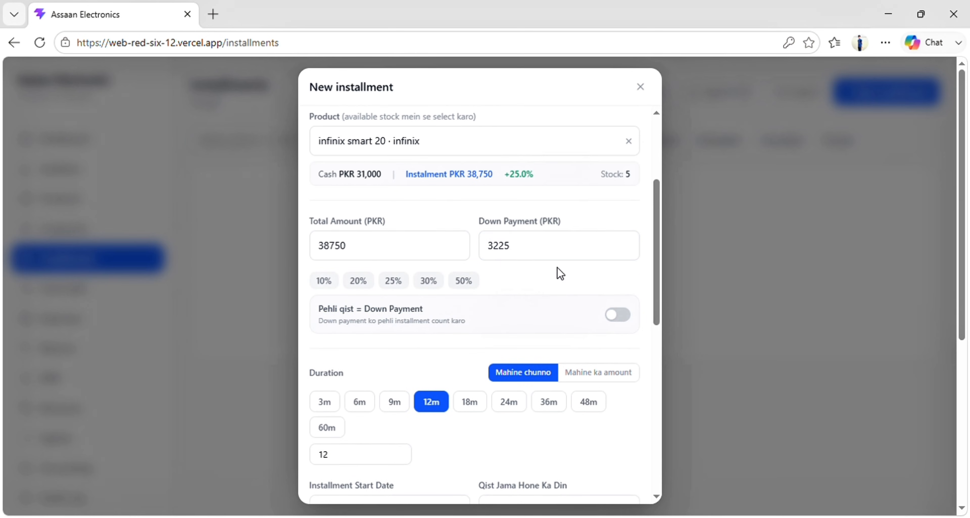
{"action": "double_click", "coordinate": [576, 260]}
{"action": "scroll", "coordinate": [394, 269], "scroll_direction": "down", "scroll_amount": 6}
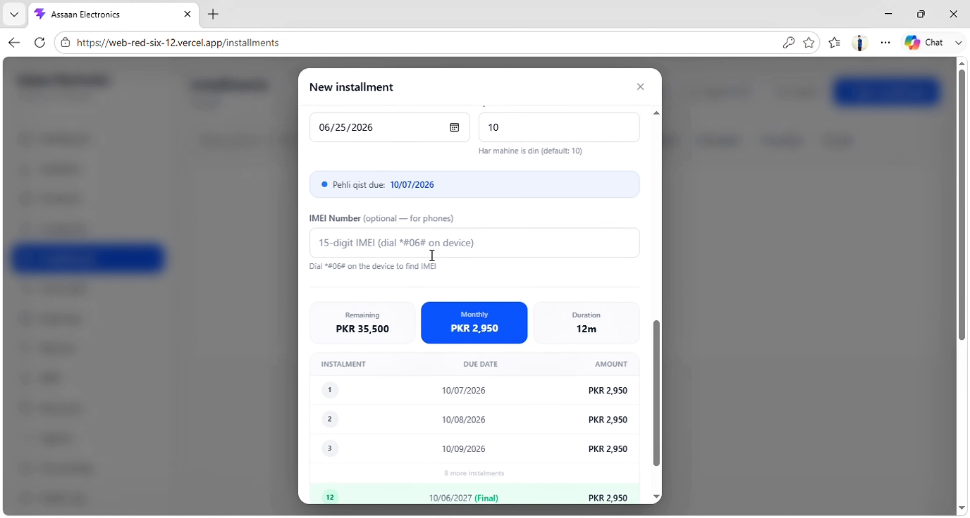
{"action": "scroll", "coordinate": [433, 255], "scroll_direction": "down", "scroll_amount": 5}
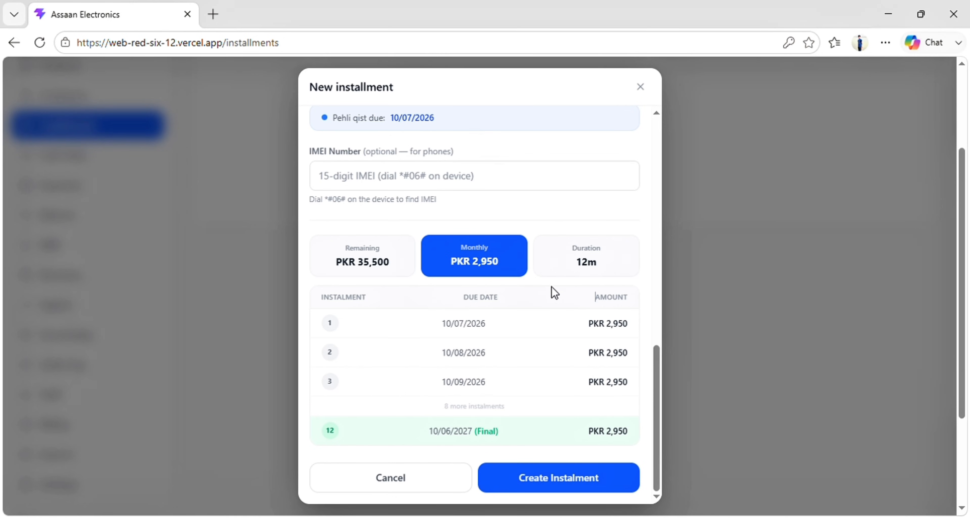
{"action": "scroll", "coordinate": [583, 479], "scroll_direction": "up", "scroll_amount": 10}
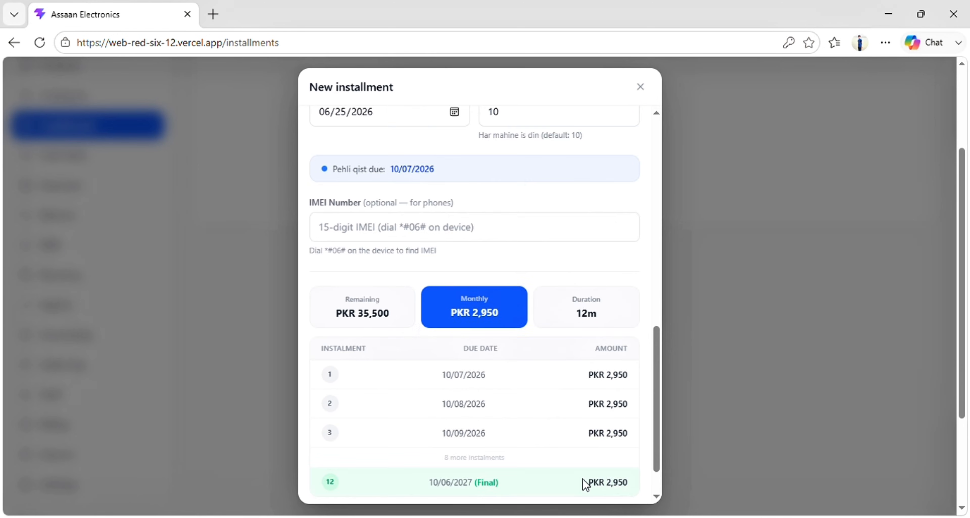
{"action": "scroll", "coordinate": [582, 486], "scroll_direction": "down", "scroll_amount": 5}
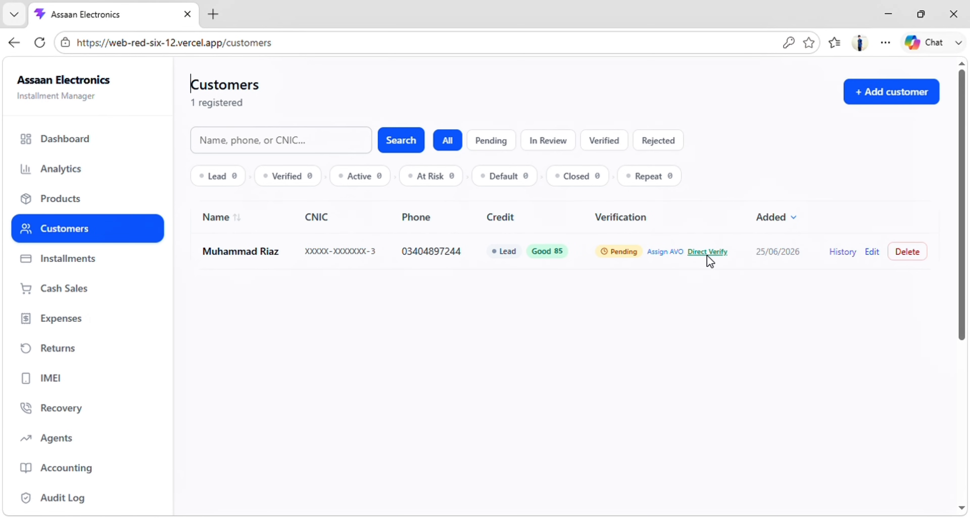
Directly verify the pending customer instead of assigning a verification officer.
{"action": "left_click", "coordinate": [667, 253]}
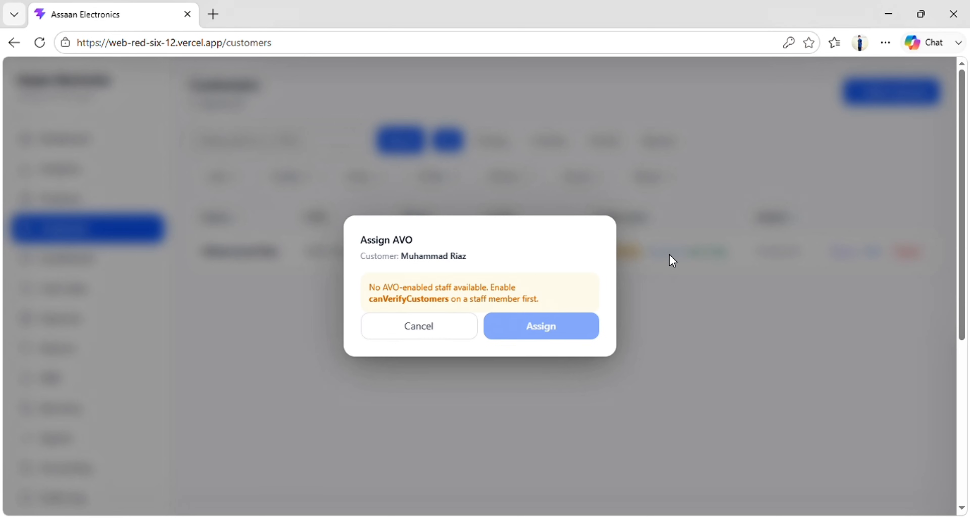
{"action": "left_click", "coordinate": [463, 329]}
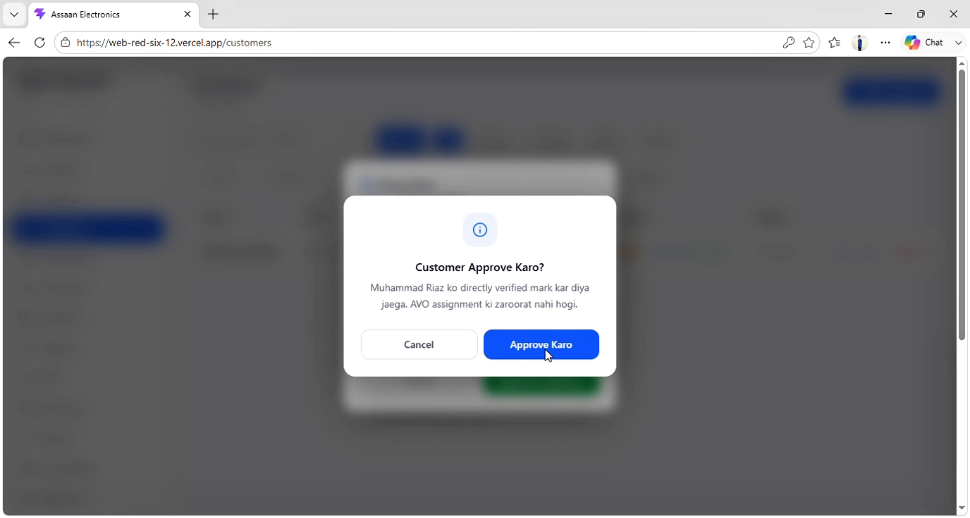
{"action": "left_click", "coordinate": [548, 353]}
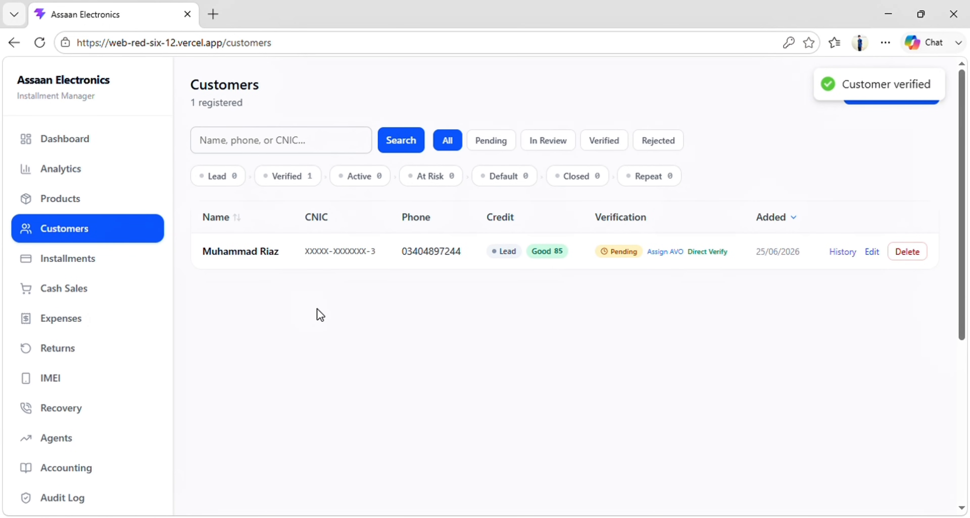
Open the Installments list, which still shows 0 total.
{"action": "scroll", "coordinate": [317, 309], "scroll_direction": "down", "scroll_amount": 1}
{"action": "scroll", "coordinate": [317, 309], "scroll_direction": "up", "scroll_amount": 1}
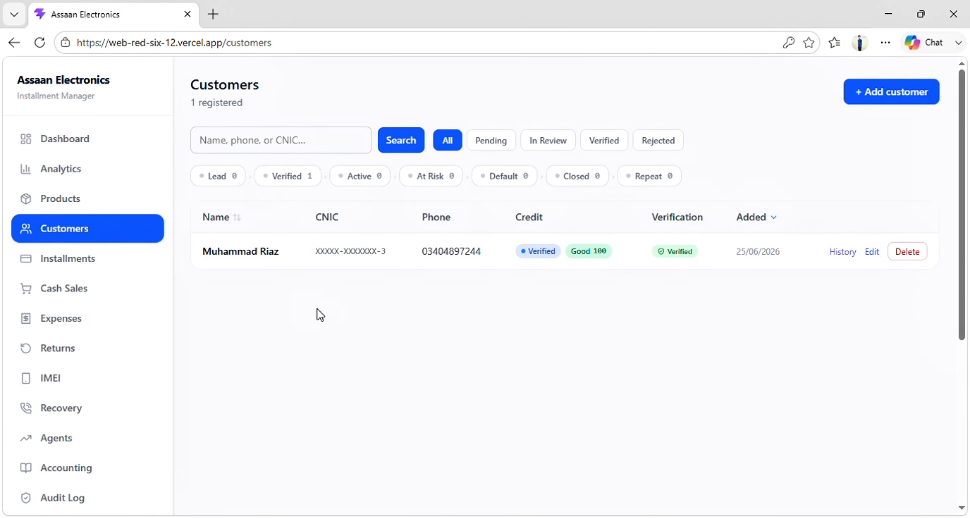
{"action": "left_click", "coordinate": [103, 261]}
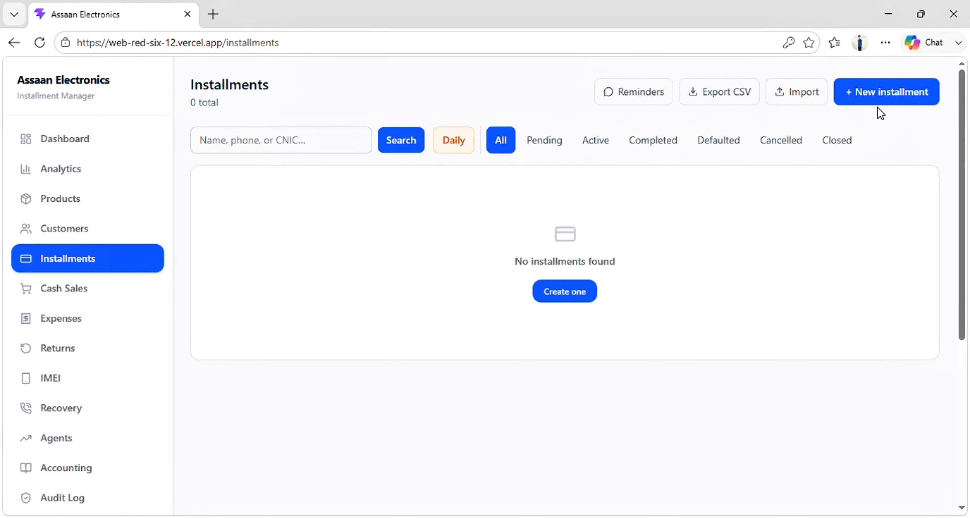
Begin a new installment for the registered customer with the infinix smart 20 product.
{"action": "left_click", "coordinate": [885, 100]}
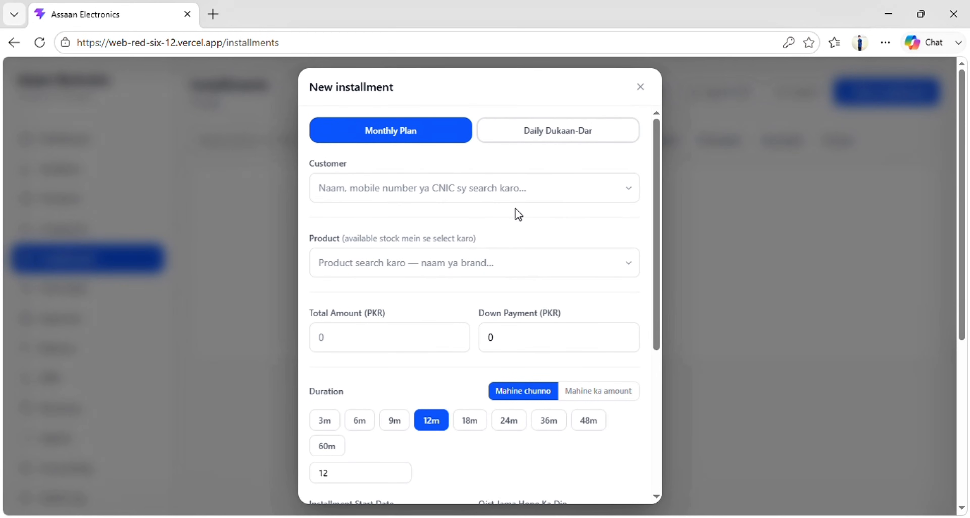
{"action": "left_click", "coordinate": [538, 201]}
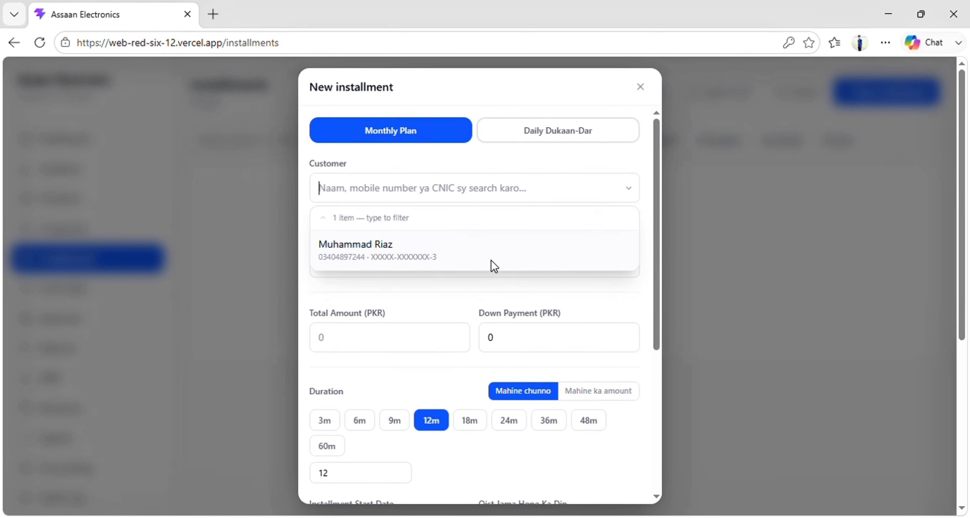
{"action": "left_click", "coordinate": [504, 248]}
{"action": "left_click", "coordinate": [496, 301]}
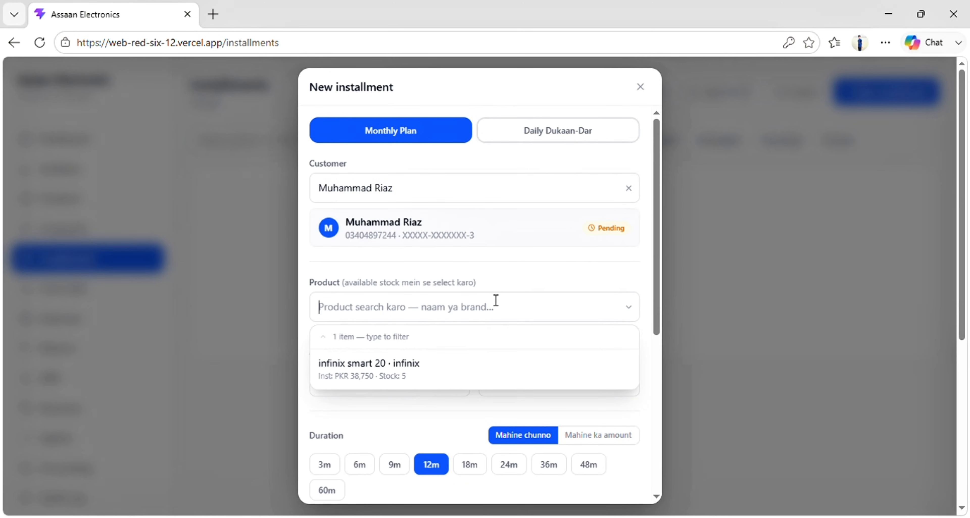
{"action": "left_click", "coordinate": [438, 358]}
Enter a PKR 3,250 down payment and a 3,250 monthly amount (Mahine ka amount), then submit.
{"action": "left_click", "coordinate": [543, 425]}
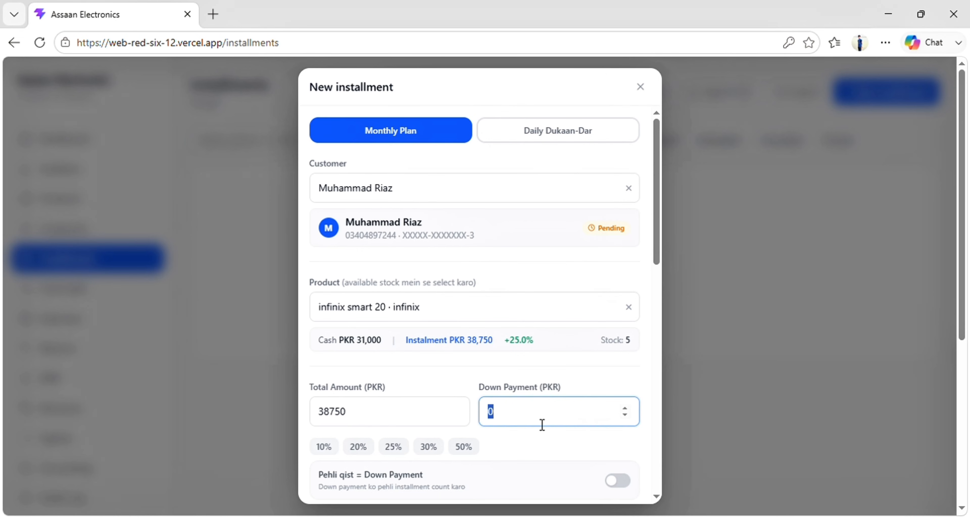
{"action": "type", "text": "3246"}
{"action": "scroll", "coordinate": [536, 421], "scroll_direction": "down", "scroll_amount": 3}
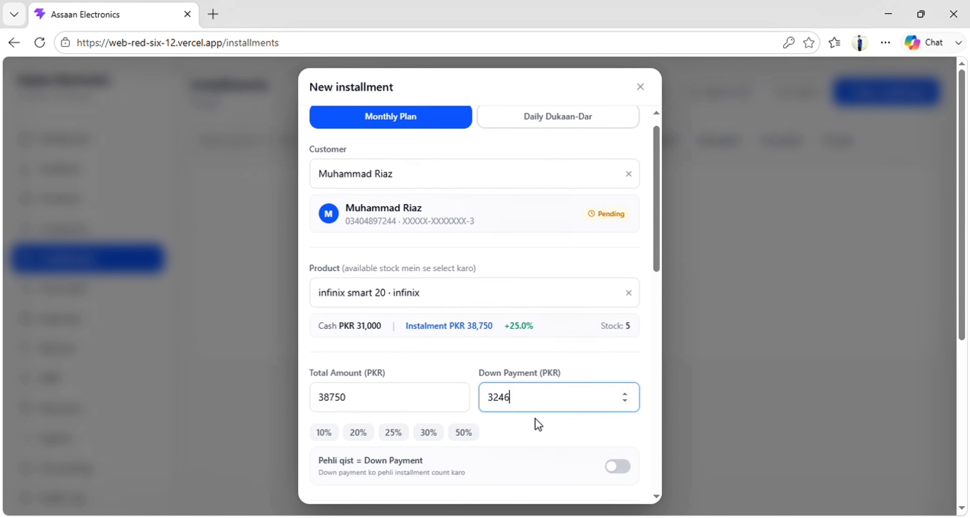
{"action": "key", "text": "BackSpace"}
{"action": "key", "text": "BackSpace"}
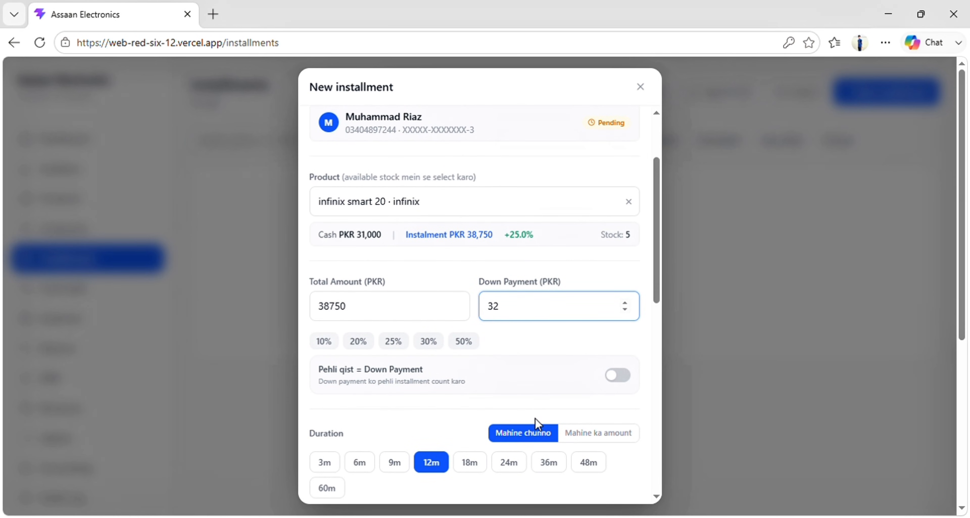
{"action": "type", "text": "52"}
{"action": "key", "text": "BackSpace"}
{"action": "key", "text": "BackSpace"}
{"action": "type", "text": "50"}
{"action": "left_click", "coordinate": [587, 431]}
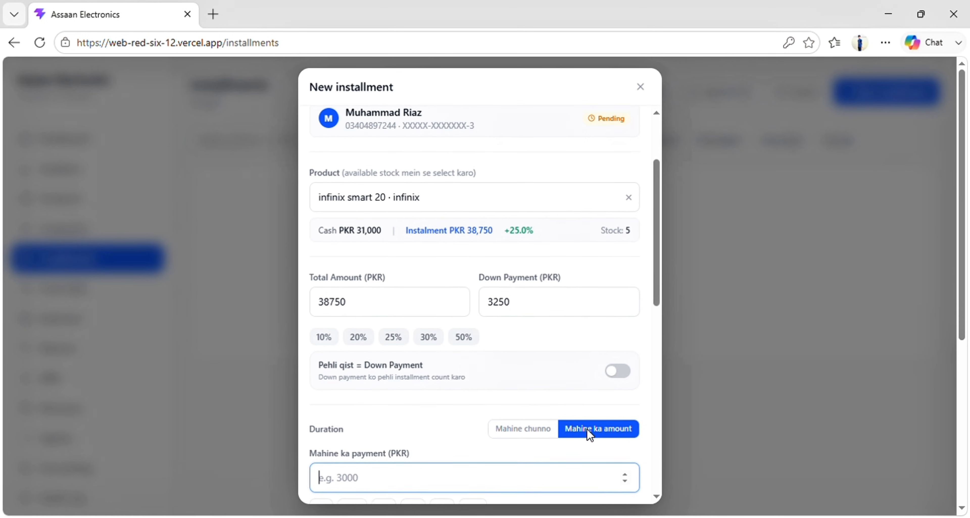
{"action": "scroll", "coordinate": [538, 418], "scroll_direction": "down", "scroll_amount": 4}
{"action": "type", "text": "3250"}
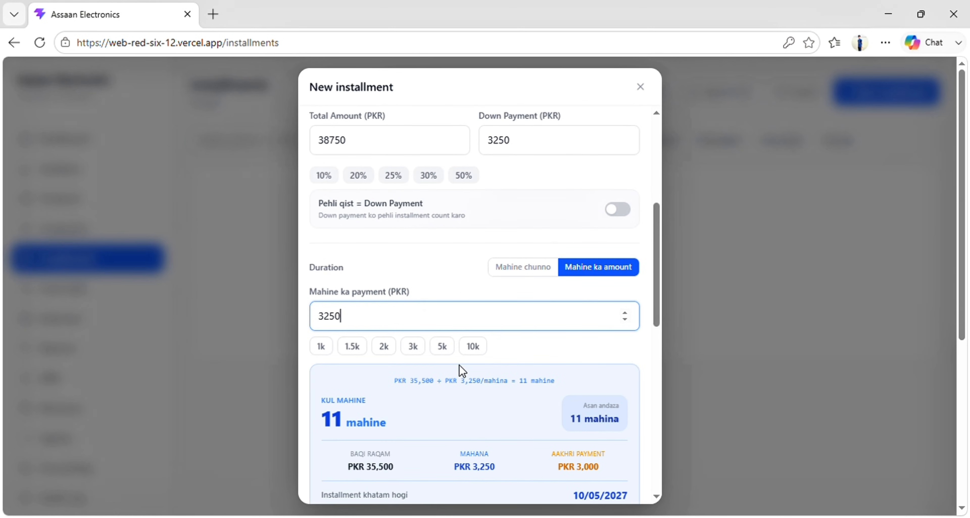
{"action": "key", "text": "Return"}
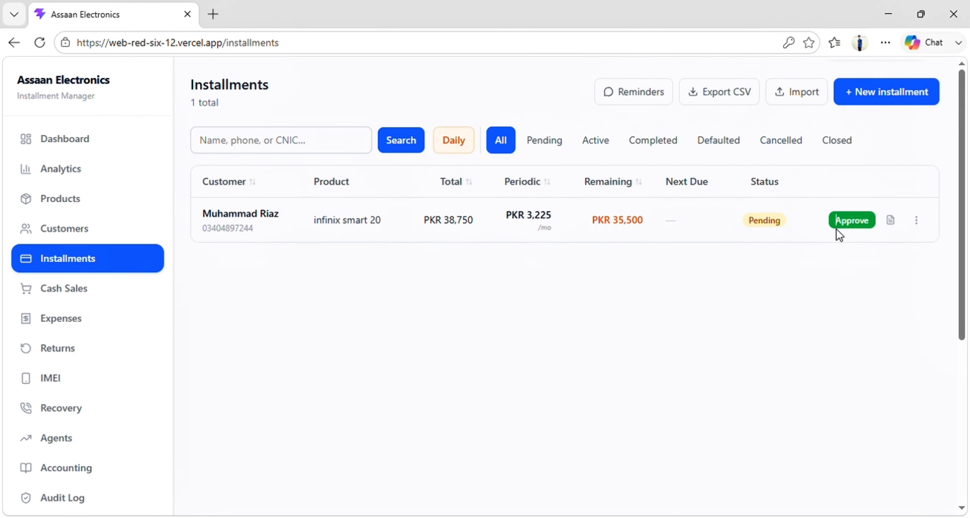
Approve the pending infinix smart 20 installment, making it Active with next due 10/07/2026.
{"action": "left_click", "coordinate": [852, 221]}
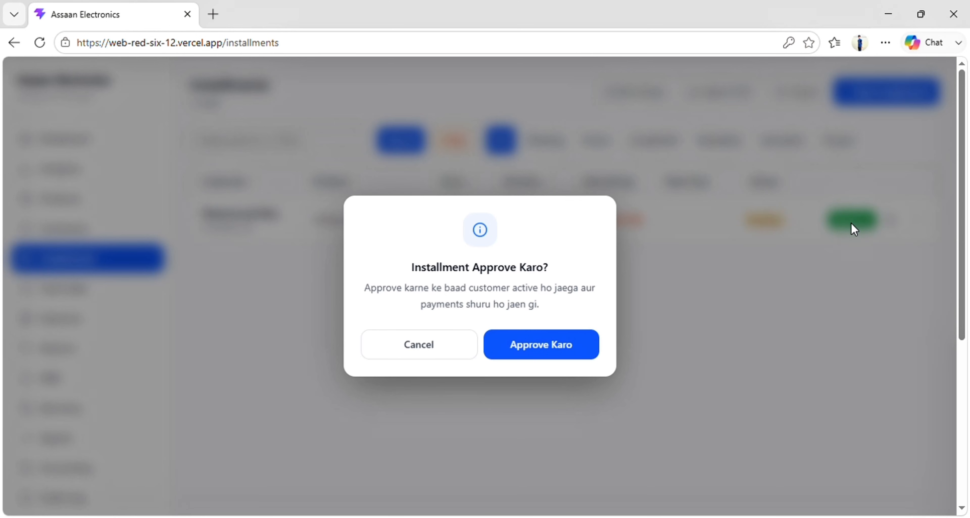
{"action": "left_click", "coordinate": [573, 356]}
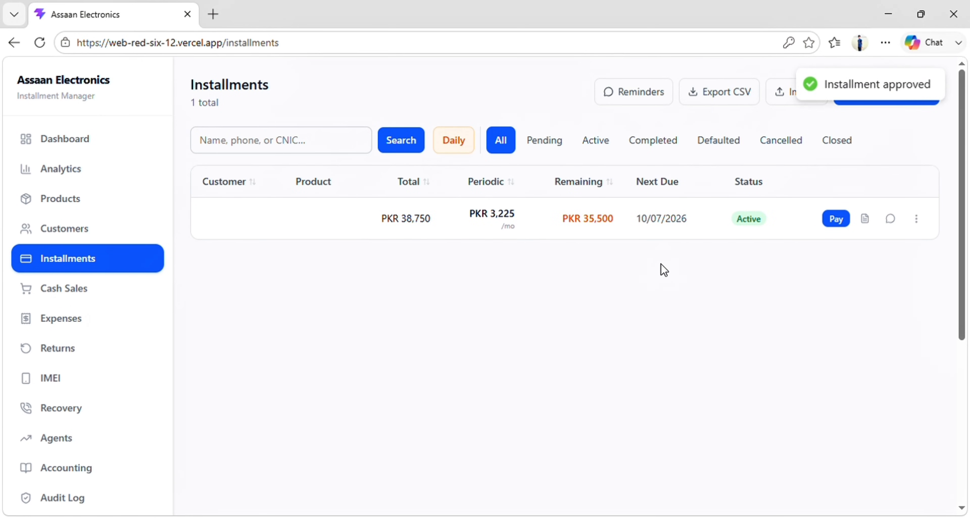
{"action": "scroll", "coordinate": [557, 279], "scroll_direction": "down", "scroll_amount": 5}
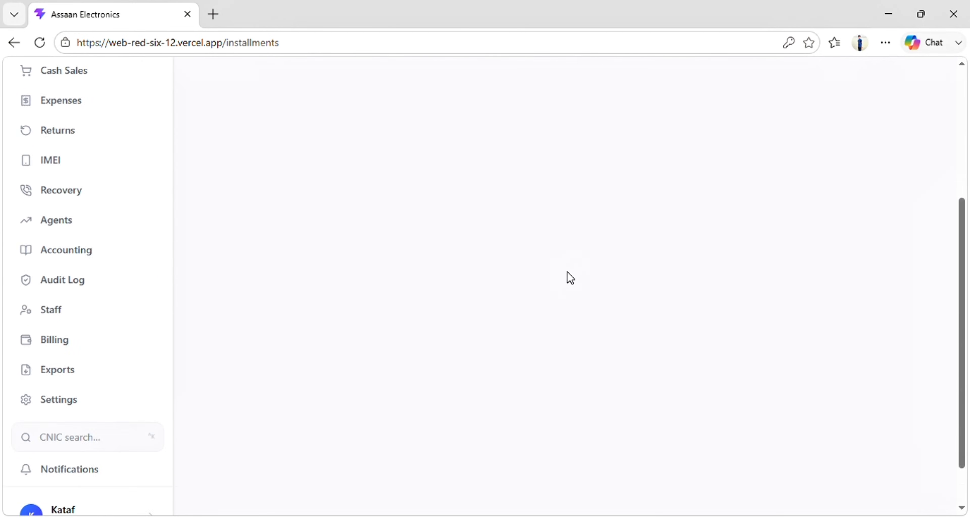
{"action": "scroll", "coordinate": [809, 307], "scroll_direction": "up", "scroll_amount": 5}
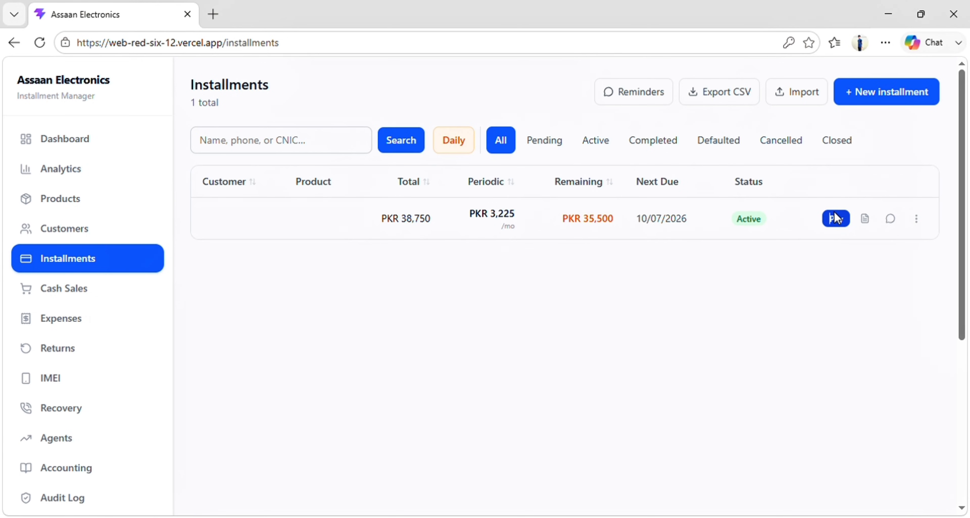
Open the Record Payment form for the installment and cancel it without recording a payment.
{"action": "left_click", "coordinate": [835, 216]}
{"action": "scroll", "coordinate": [482, 256], "scroll_direction": "down", "scroll_amount": 5}
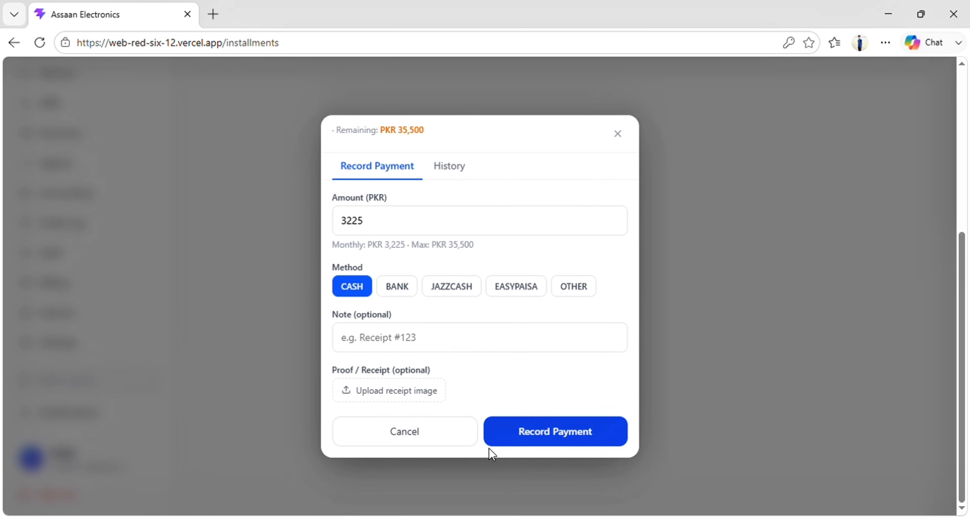
{"action": "left_click", "coordinate": [428, 442]}
{"action": "scroll", "coordinate": [755, 311], "scroll_direction": "up", "scroll_amount": 5}
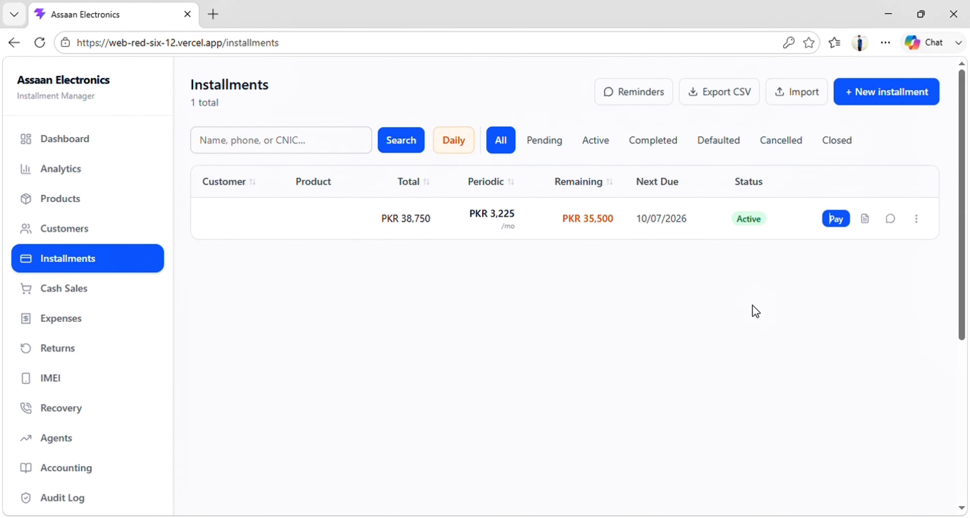
View the empty Cash Sales page, then the Expenses page showing PKR 0 for 05/2026.
{"action": "left_click", "coordinate": [79, 289]}
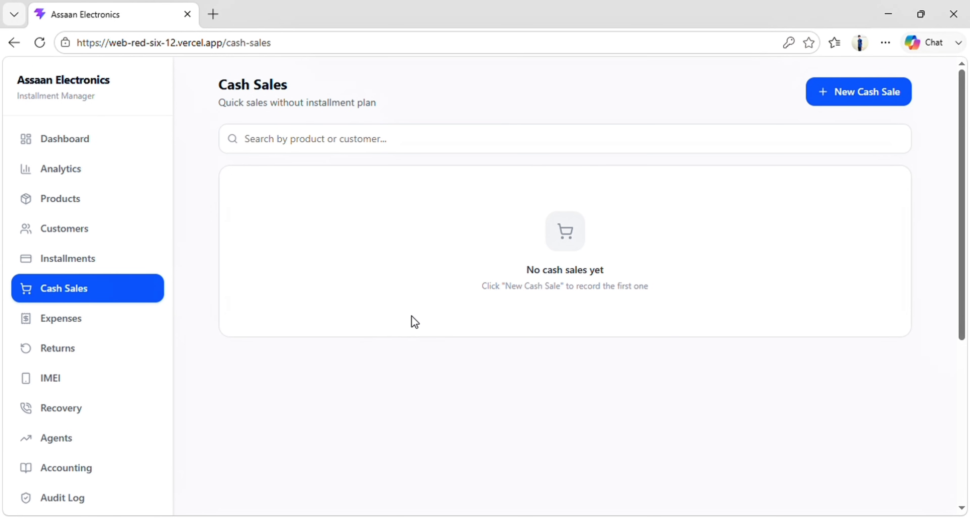
{"action": "left_click", "coordinate": [79, 332]}
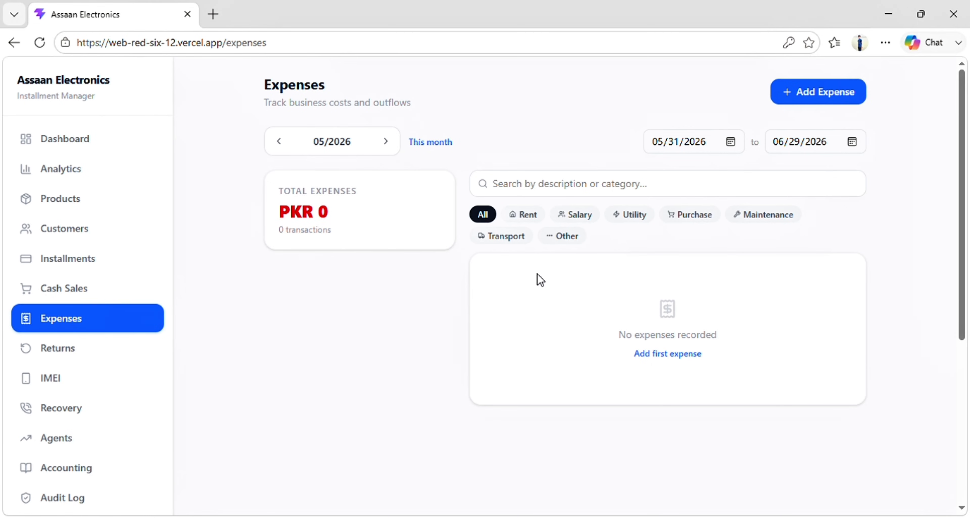
Check the empty Returns page, scroll through the IMEI Inventory, then go to Recovery.
{"action": "left_click", "coordinate": [81, 355]}
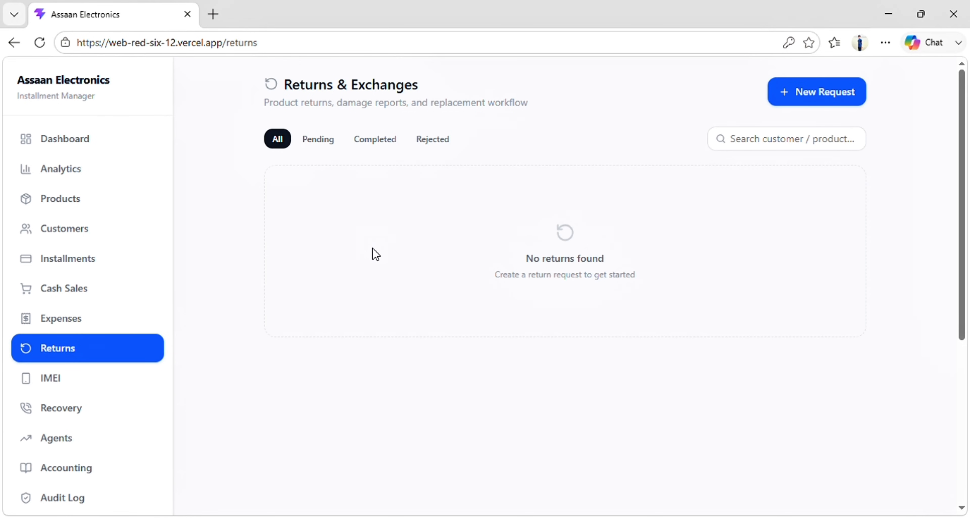
{"action": "left_click", "coordinate": [68, 386]}
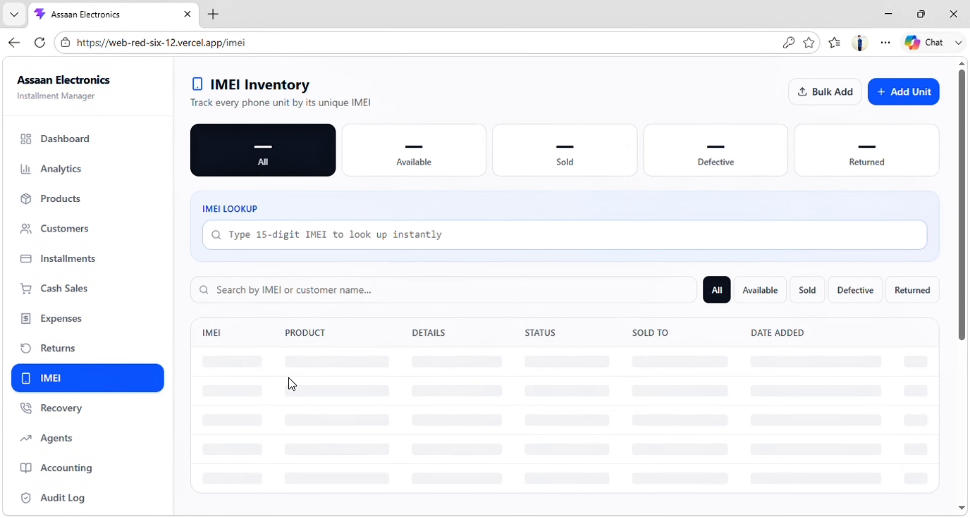
{"action": "scroll", "coordinate": [580, 403], "scroll_direction": "down", "scroll_amount": 6}
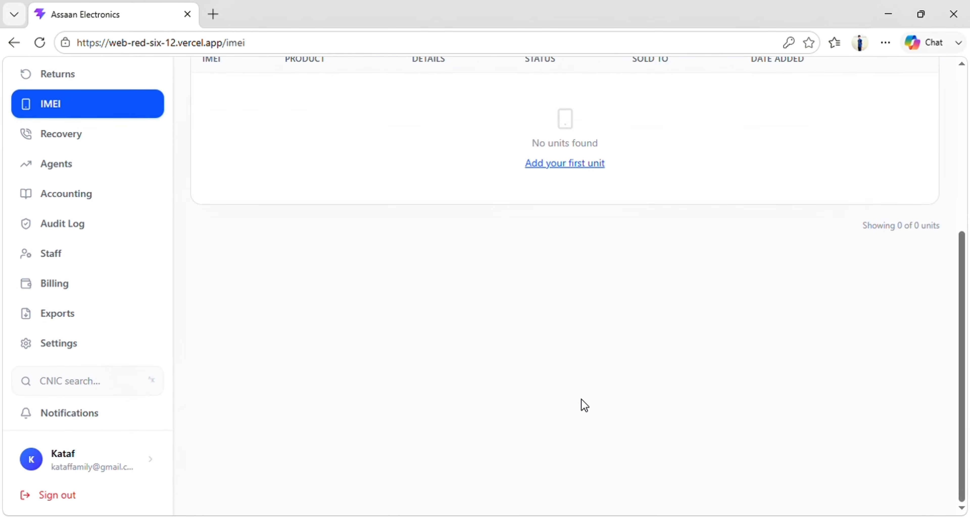
{"action": "scroll", "coordinate": [581, 400], "scroll_direction": "up", "scroll_amount": 6}
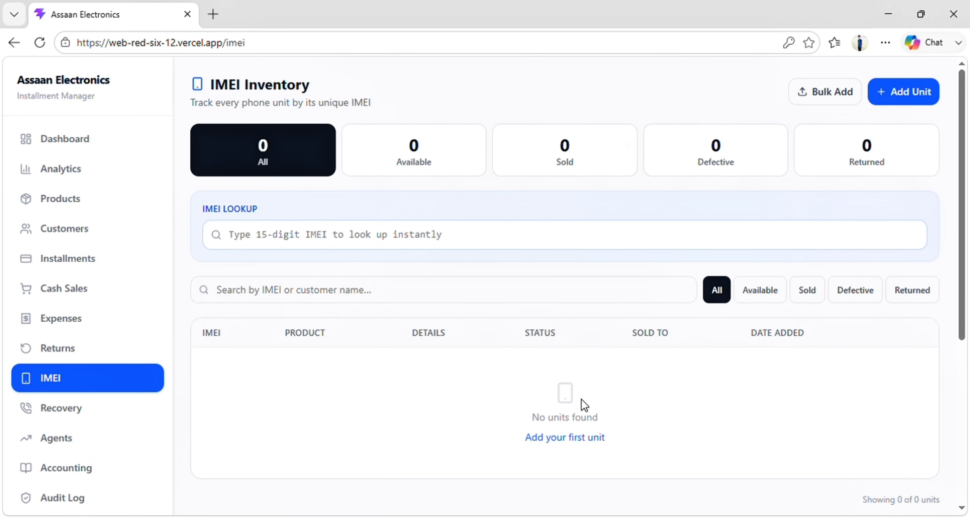
{"action": "scroll", "coordinate": [371, 331], "scroll_direction": "down", "scroll_amount": 1}
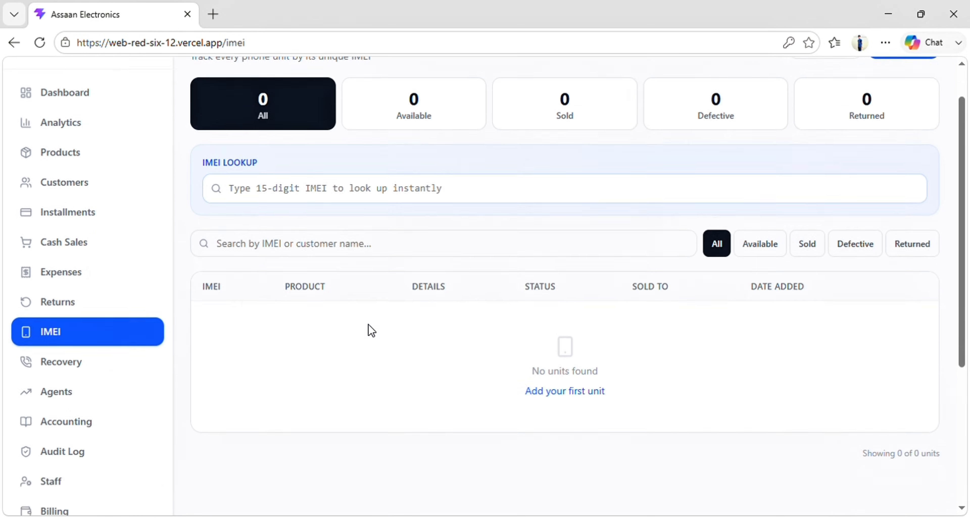
{"action": "scroll", "coordinate": [372, 330], "scroll_direction": "down", "scroll_amount": 5}
{"action": "scroll", "coordinate": [206, 337], "scroll_direction": "up", "scroll_amount": 4}
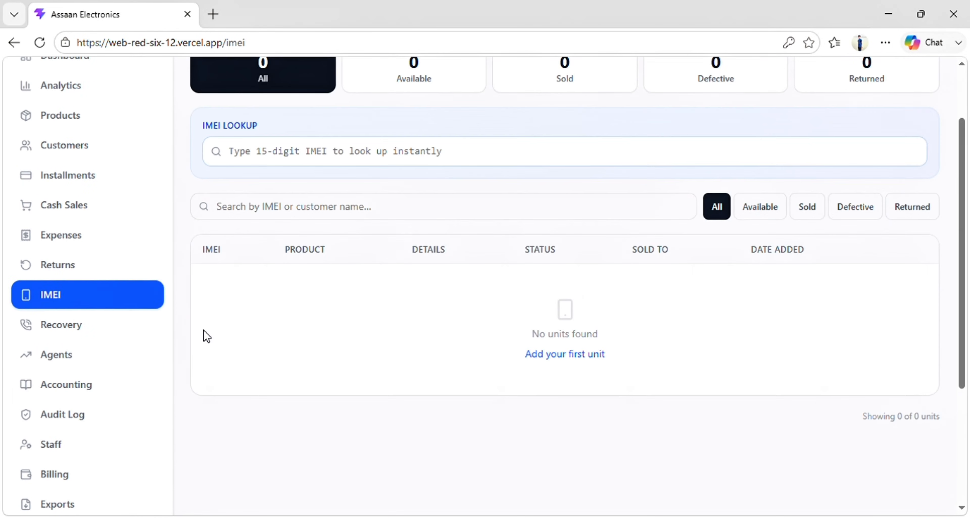
{"action": "left_click", "coordinate": [108, 334]}
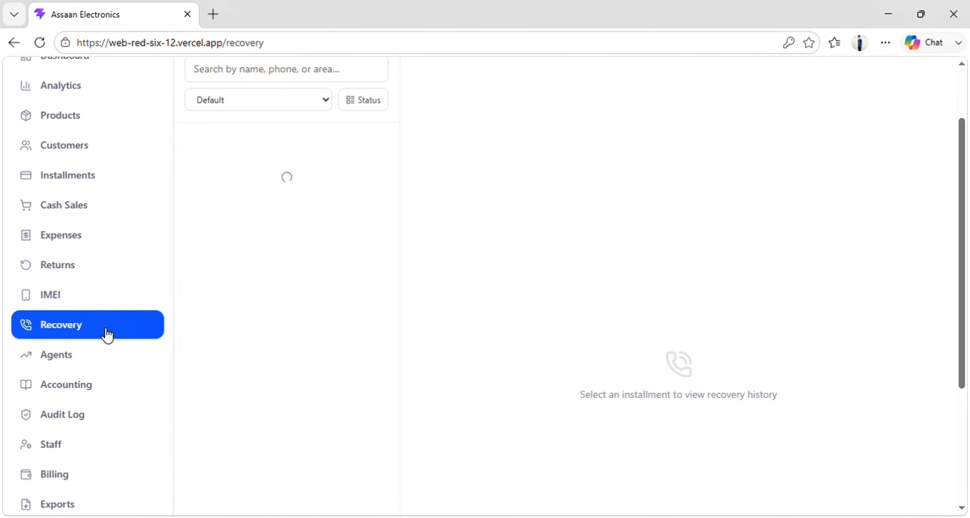
{"action": "scroll", "coordinate": [374, 292], "scroll_direction": "up", "scroll_amount": 2}
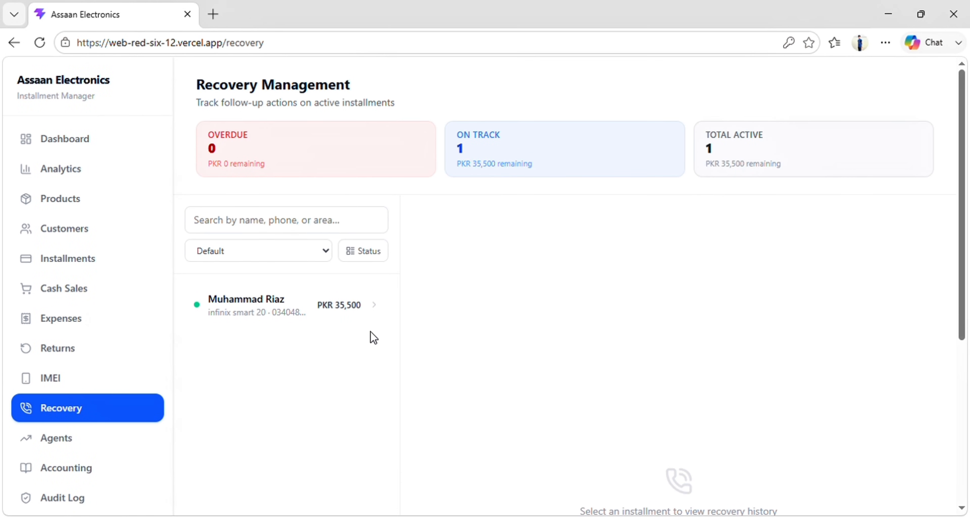
{"action": "left_click", "coordinate": [374, 307]}
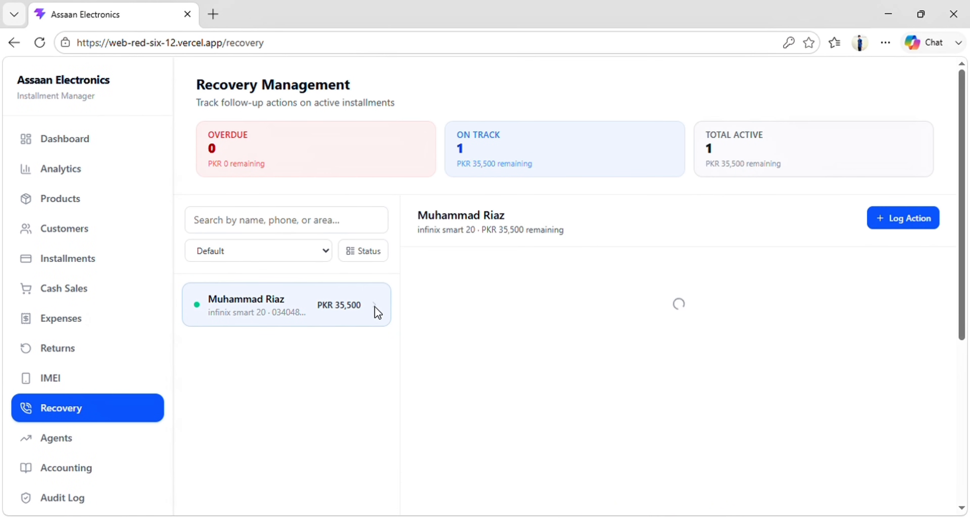
{"action": "left_click", "coordinate": [910, 221]}
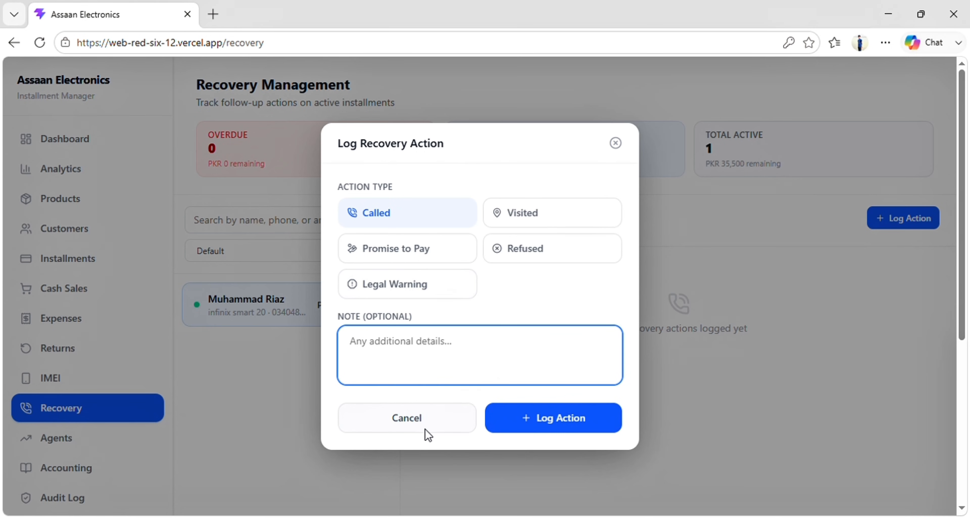
{"action": "left_click", "coordinate": [446, 418]}
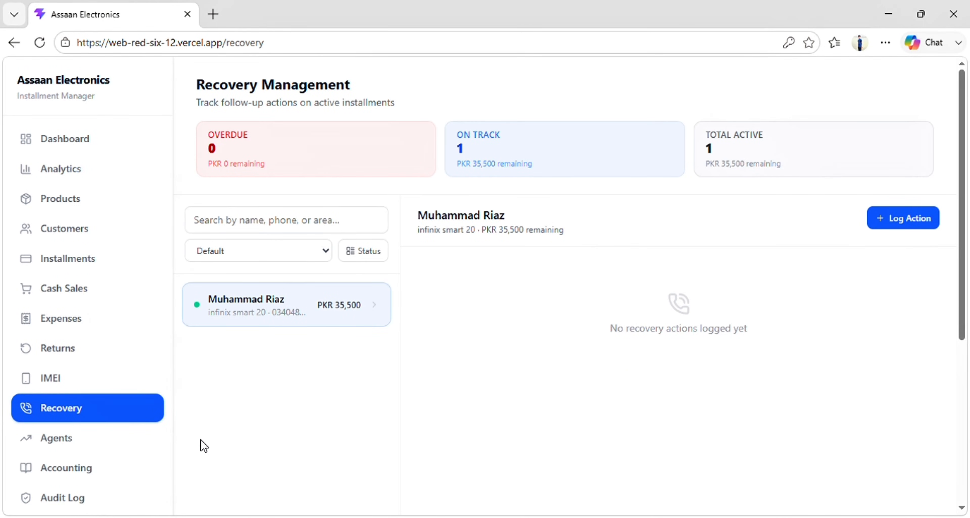
{"action": "left_click", "coordinate": [99, 454]}
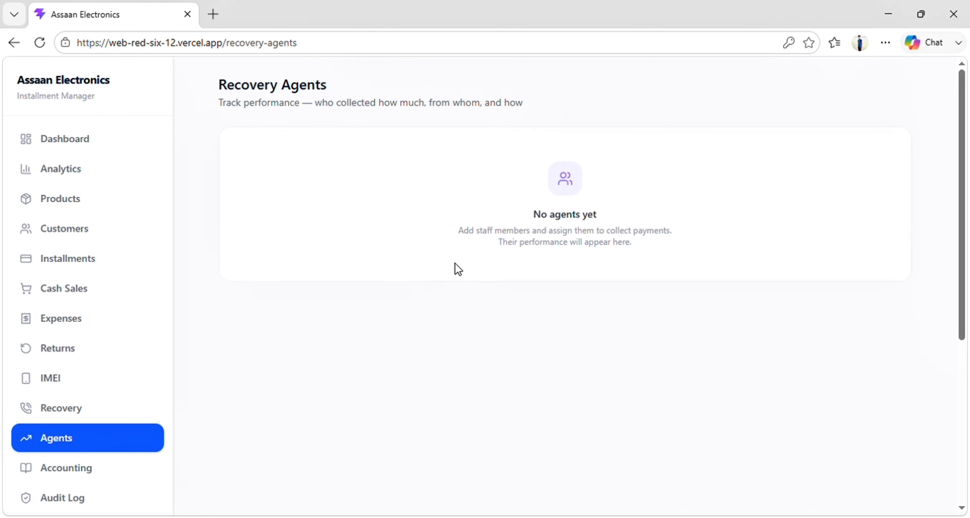
Scroll through the Agents page and review the Accounting ledger.
{"action": "scroll", "coordinate": [457, 269], "scroll_direction": "down", "scroll_amount": 3}
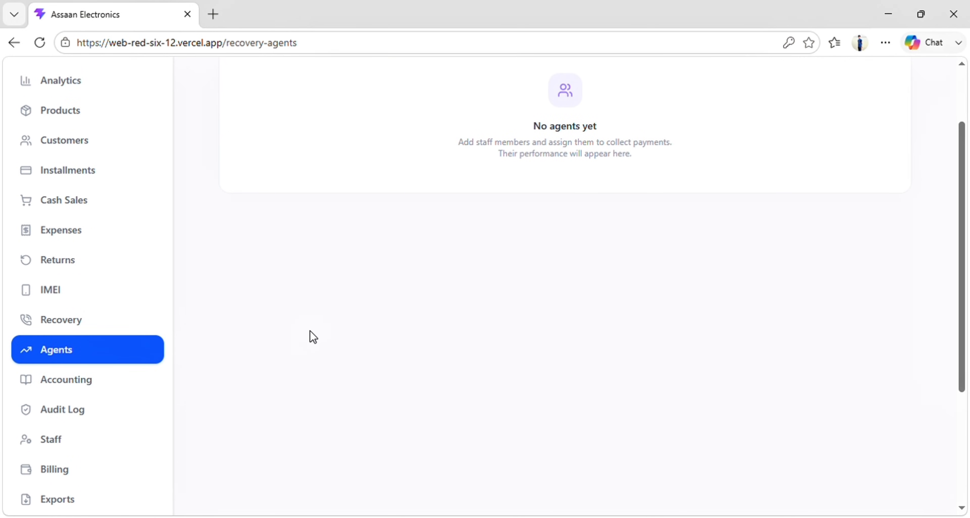
{"action": "left_click", "coordinate": [92, 389]}
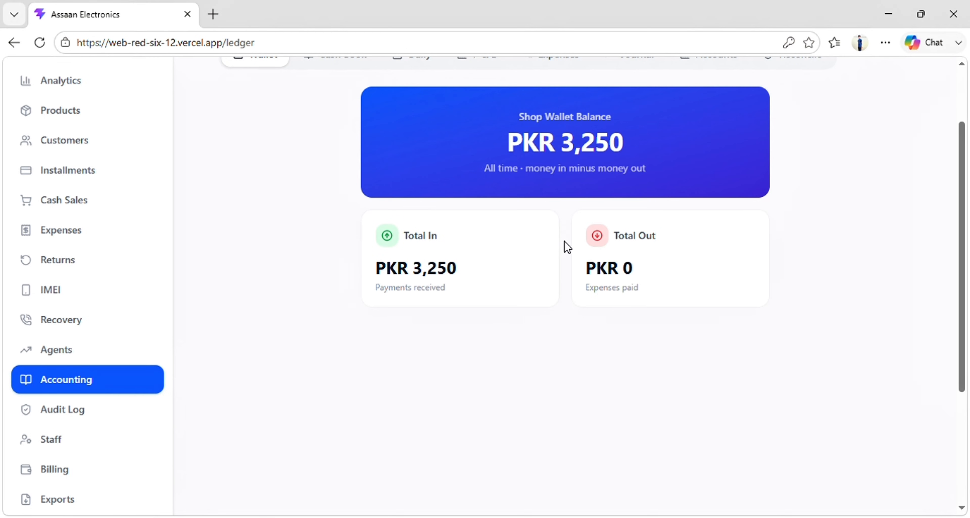
{"action": "scroll", "coordinate": [565, 247], "scroll_direction": "up", "scroll_amount": 3}
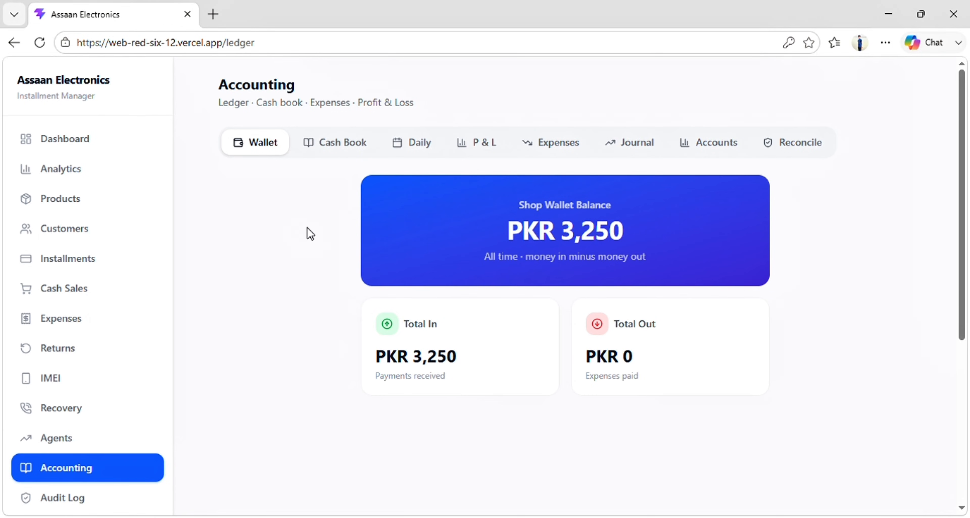
{"action": "scroll", "coordinate": [310, 234], "scroll_direction": "down", "scroll_amount": 4}
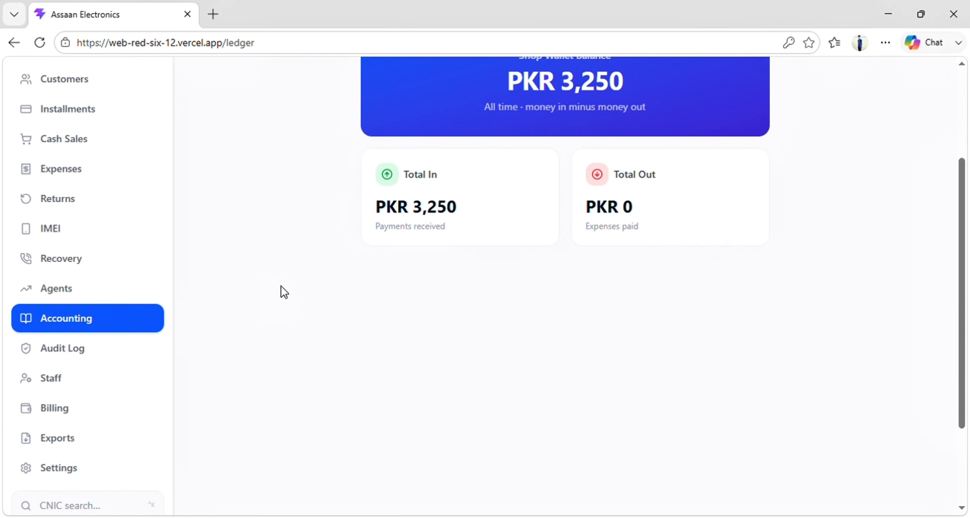
Review the four owner actions in the Audit Log, then go to the empty Staff page.
{"action": "left_click", "coordinate": [107, 355]}
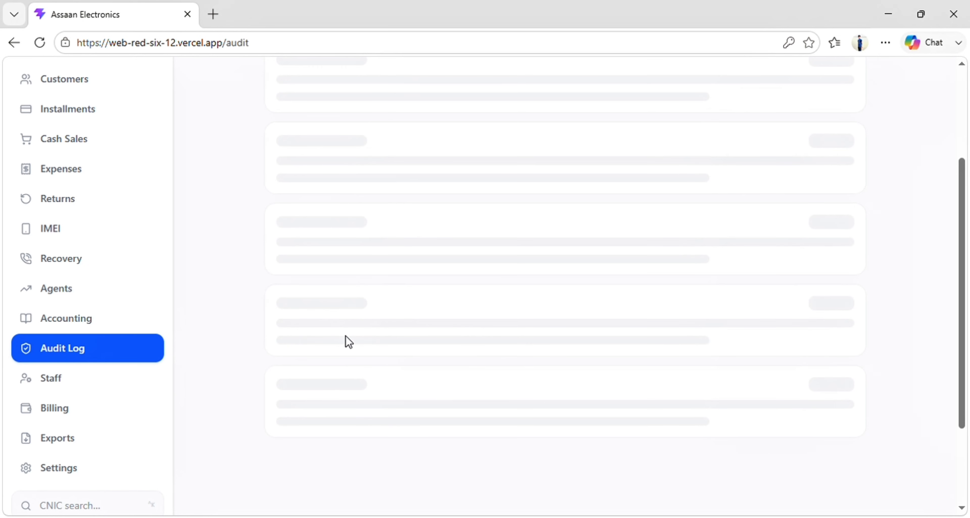
{"action": "scroll", "coordinate": [253, 314], "scroll_direction": "up", "scroll_amount": 4}
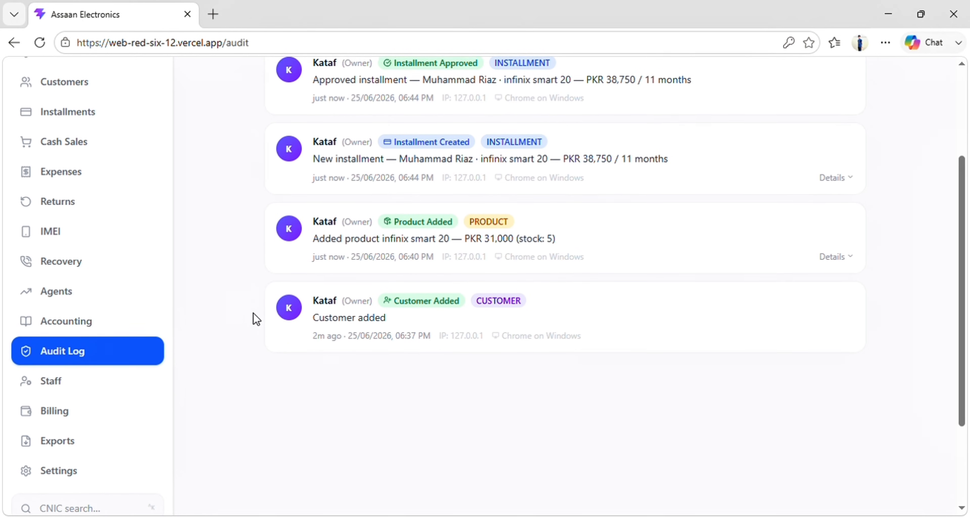
{"action": "scroll", "coordinate": [252, 313], "scroll_direction": "down", "scroll_amount": 2}
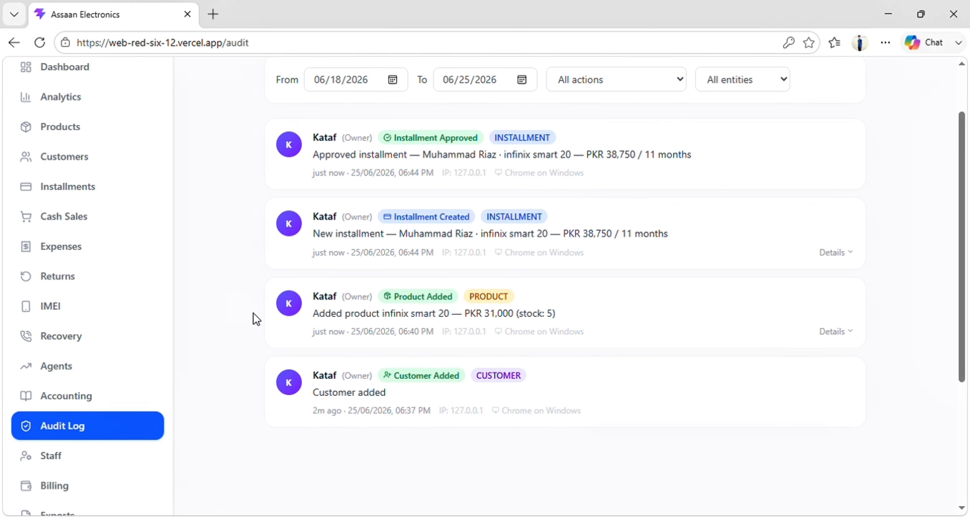
{"action": "scroll", "coordinate": [253, 314], "scroll_direction": "down", "scroll_amount": 2}
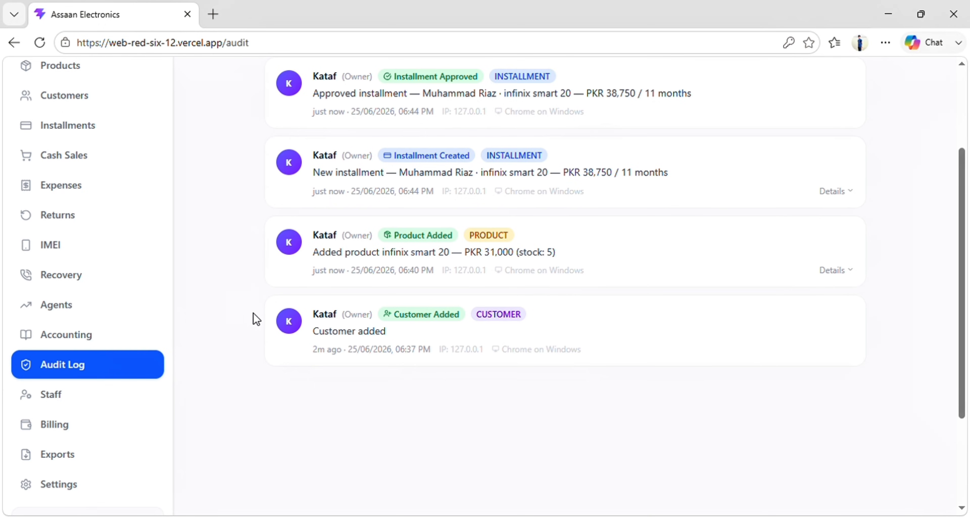
{"action": "left_click", "coordinate": [36, 404]}
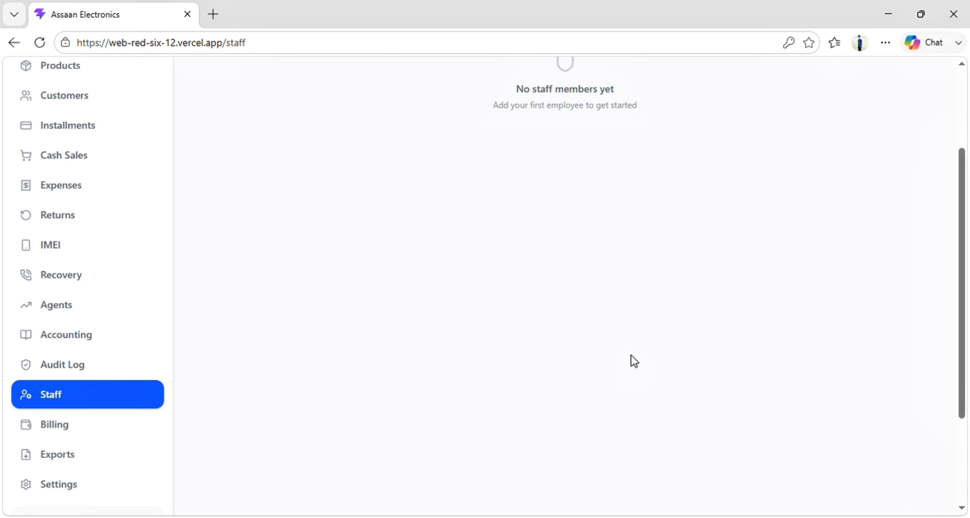
Open the Add Staff dialog and scroll through the new staff member form.
{"action": "scroll", "coordinate": [634, 362], "scroll_direction": "up", "scroll_amount": 3}
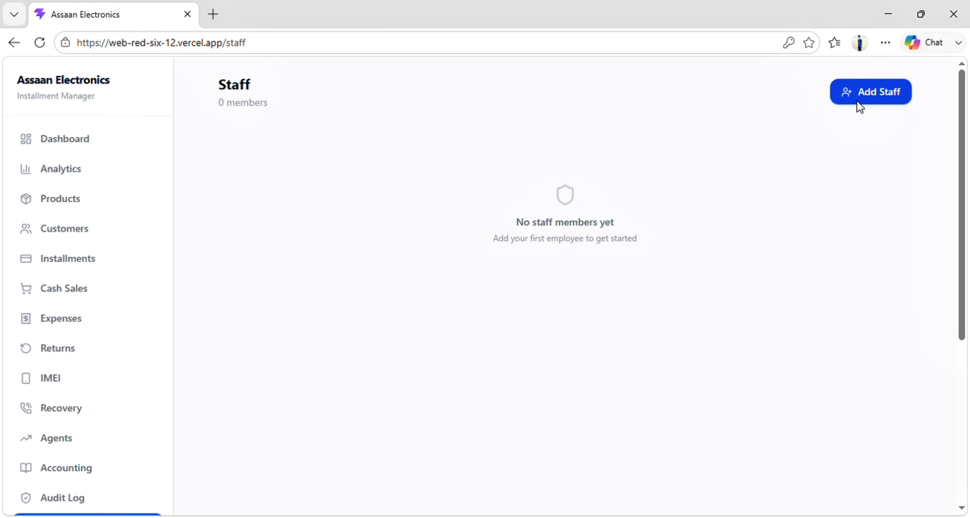
{"action": "left_click", "coordinate": [860, 108]}
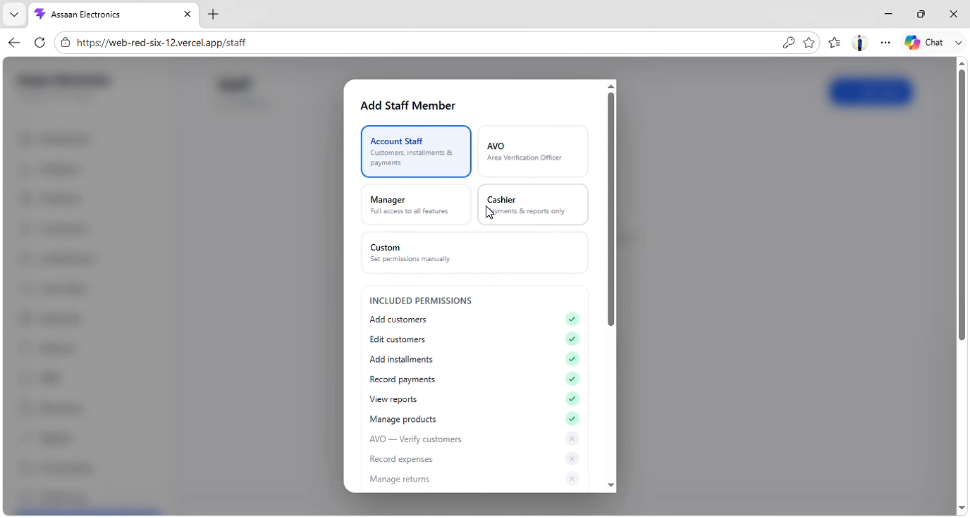
{"action": "scroll", "coordinate": [486, 207], "scroll_direction": "down", "scroll_amount": 5}
{"action": "scroll", "coordinate": [549, 360], "scroll_direction": "up", "scroll_amount": 3}
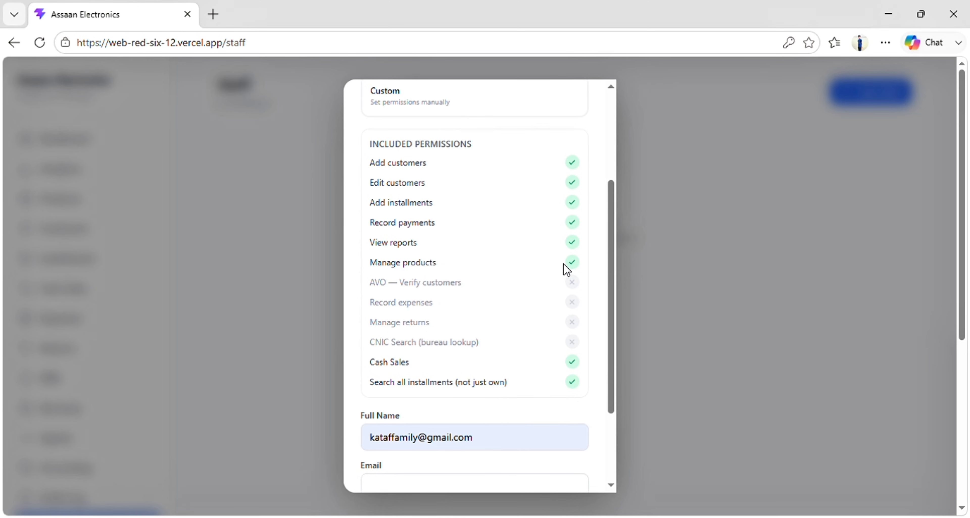
{"action": "scroll", "coordinate": [565, 270], "scroll_direction": "down", "scroll_amount": 3}
Select the Full Name and Email fields, then cancel the form without saving anyone.
{"action": "triple_click", "coordinate": [519, 330]}
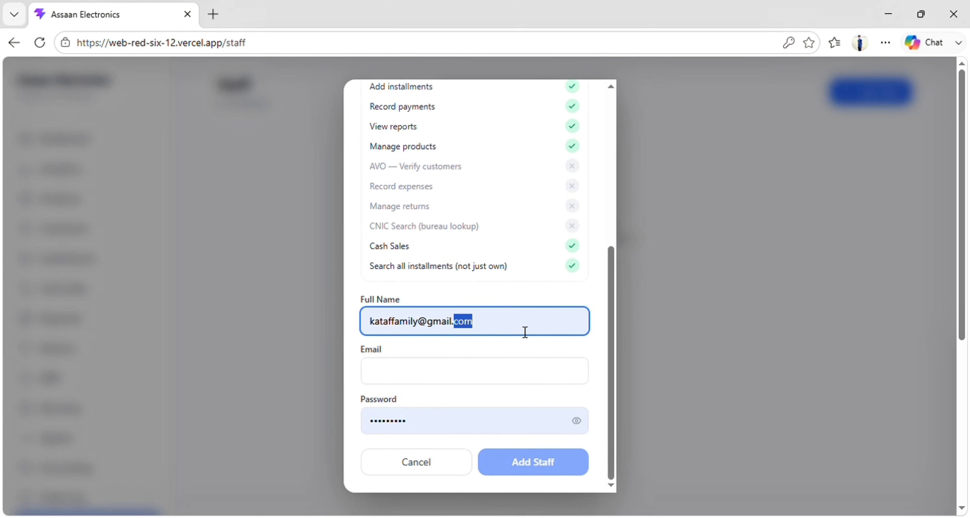
{"action": "left_click", "coordinate": [489, 379]}
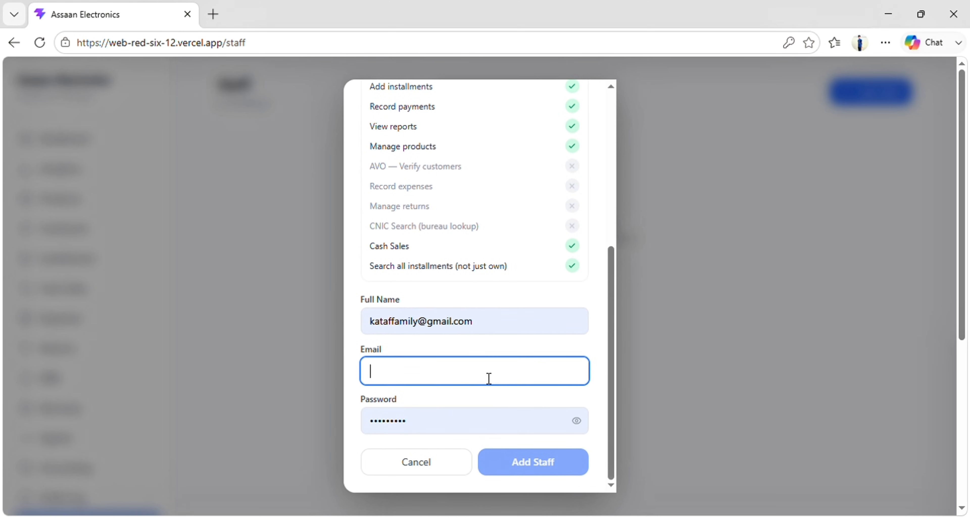
{"action": "triple_click", "coordinate": [518, 339]}
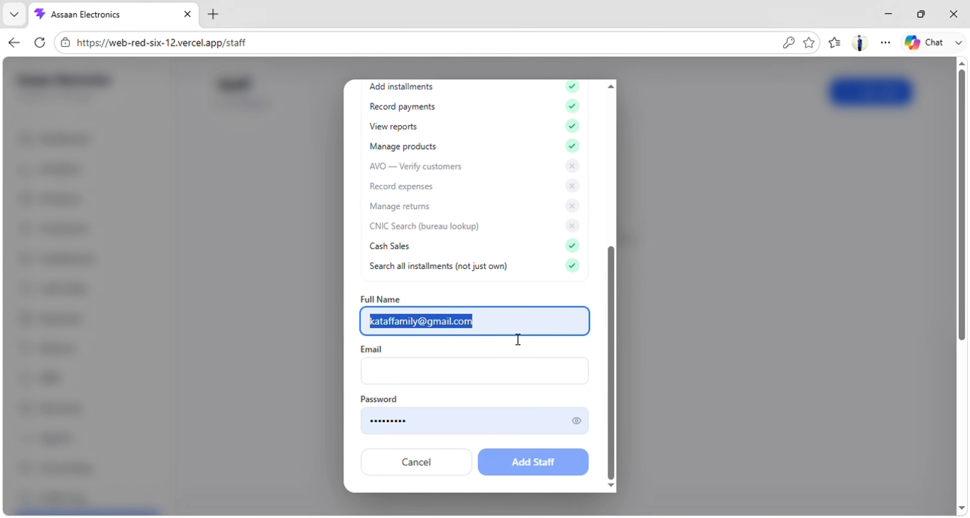
{"action": "left_click", "coordinate": [506, 380]}
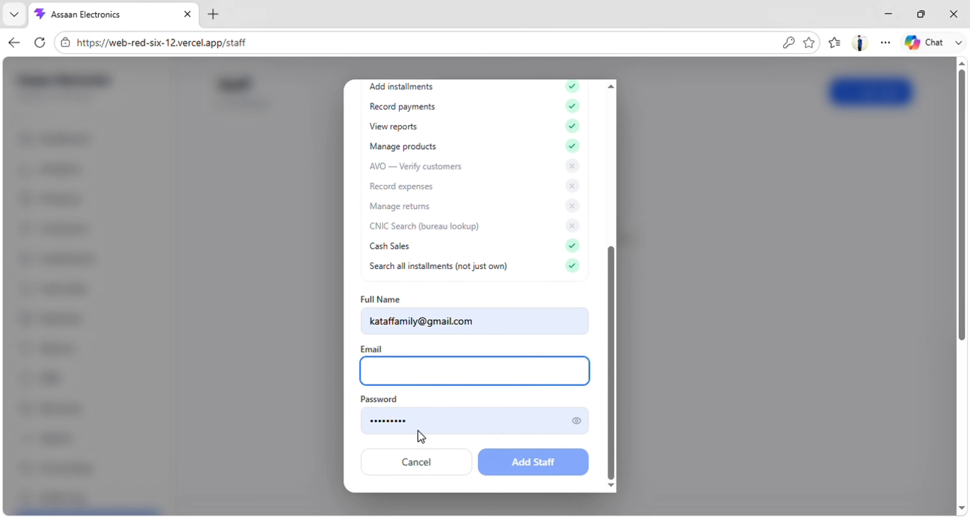
{"action": "left_click", "coordinate": [364, 441]}
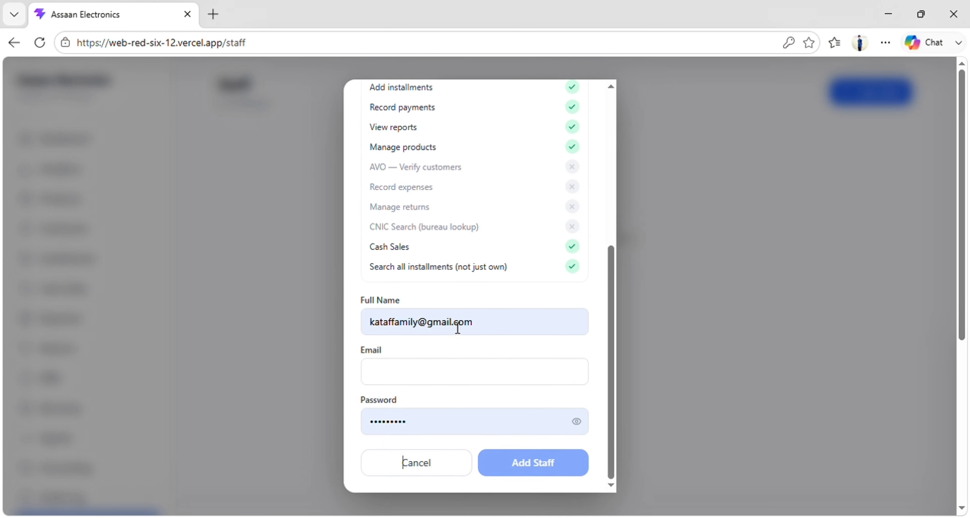
{"action": "scroll", "coordinate": [458, 328], "scroll_direction": "up", "scroll_amount": 3}
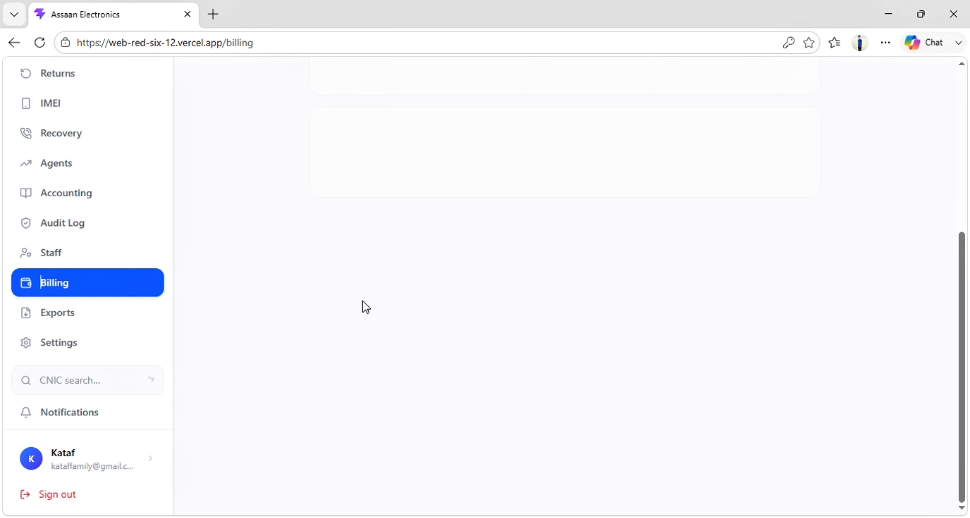
{"action": "scroll", "coordinate": [403, 306], "scroll_direction": "up", "scroll_amount": 7}
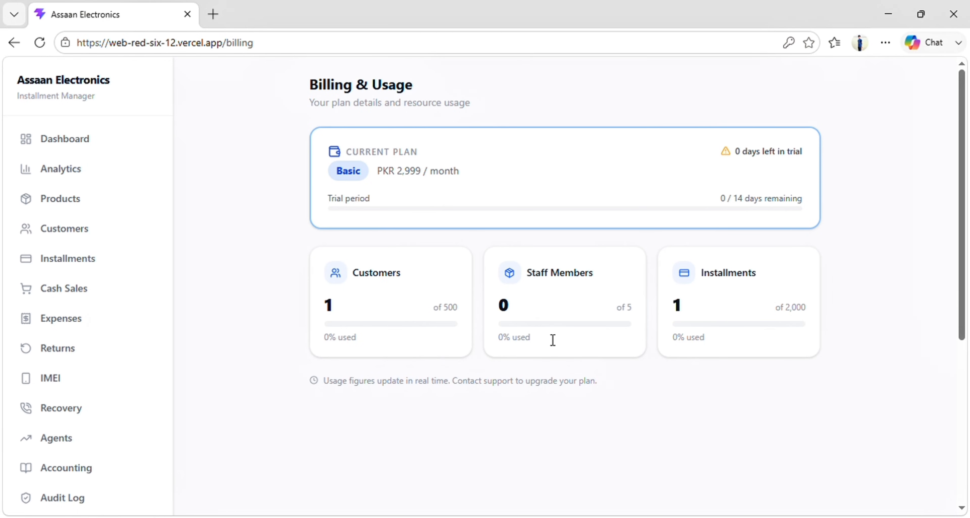
Scroll the Billing & Usage page, then review the Exports & Reports page.
{"action": "scroll", "coordinate": [584, 329], "scroll_direction": "down", "scroll_amount": 4}
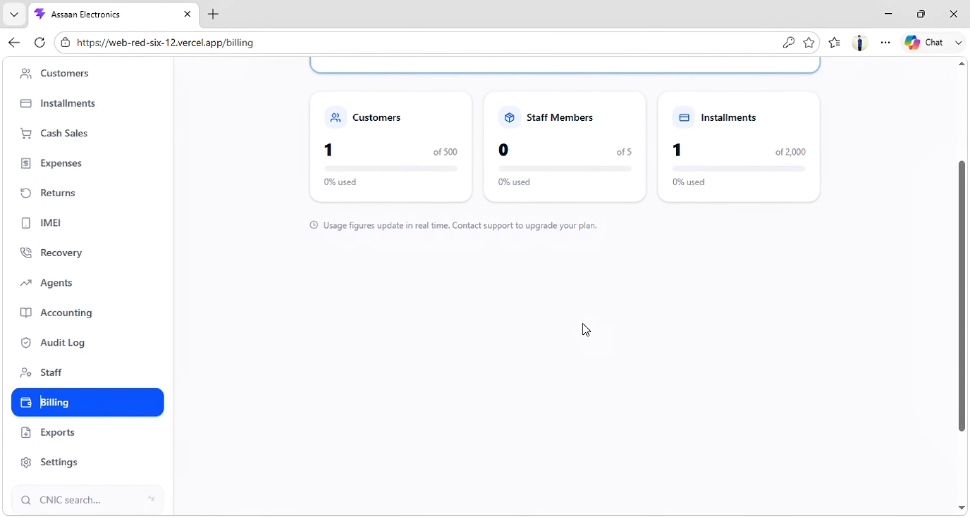
{"action": "left_click", "coordinate": [38, 437]}
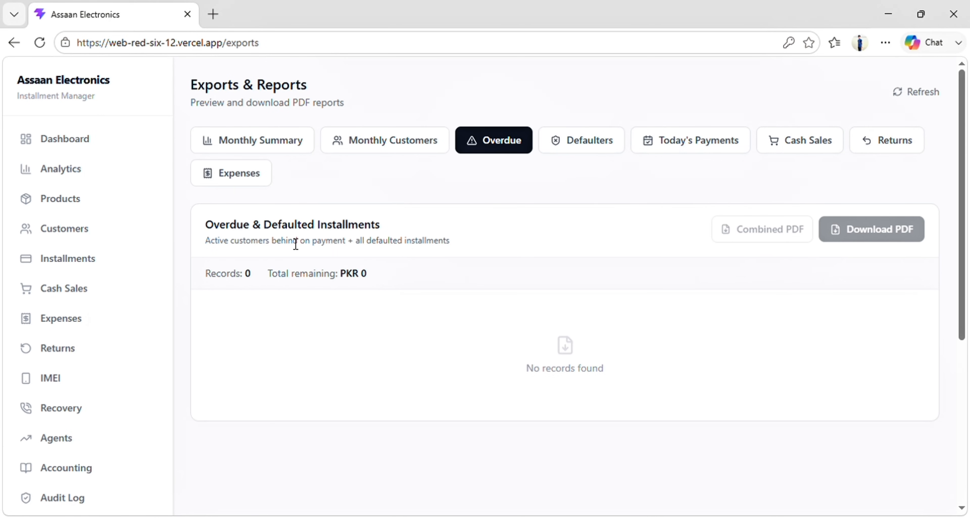
{"action": "scroll", "coordinate": [98, 377], "scroll_direction": "down", "scroll_amount": 5}
Review Settings down to the Password Change and two Active Sessions sections.
{"action": "left_click", "coordinate": [97, 376]}
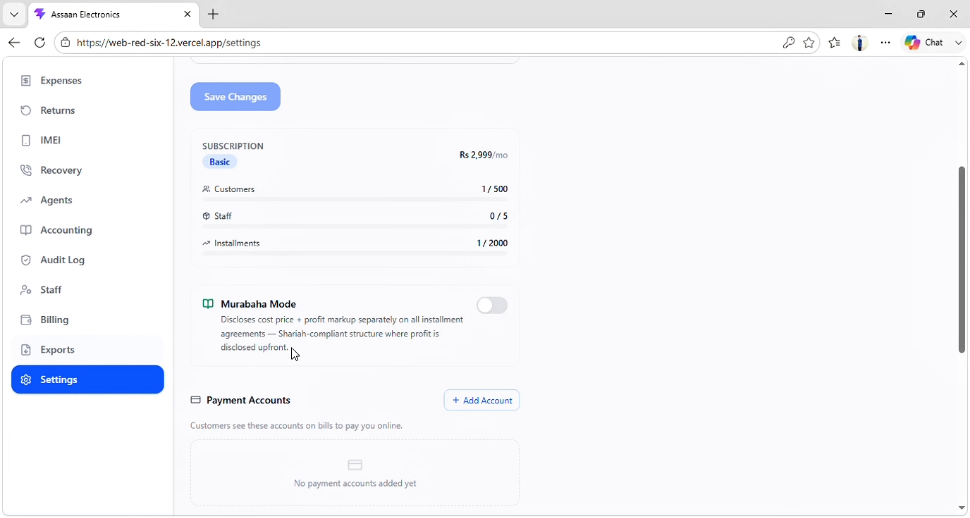
{"action": "scroll", "coordinate": [294, 352], "scroll_direction": "up", "scroll_amount": 5}
{"action": "scroll", "coordinate": [291, 348], "scroll_direction": "up", "scroll_amount": 1}
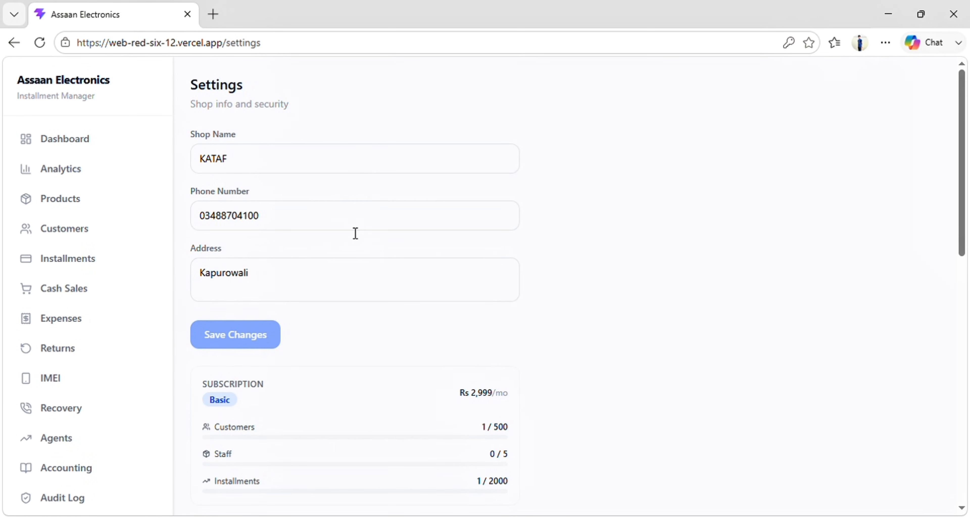
{"action": "scroll", "coordinate": [355, 233], "scroll_direction": "down", "scroll_amount": 5}
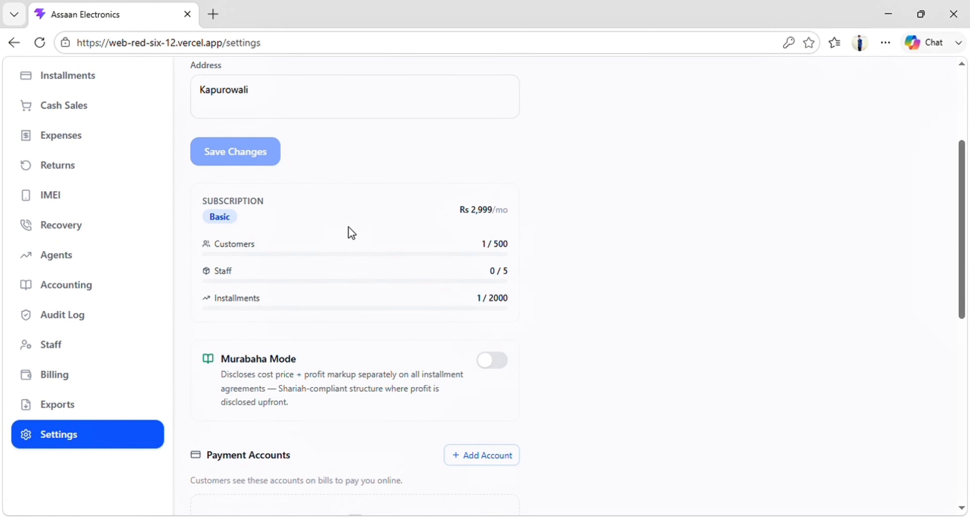
{"action": "scroll", "coordinate": [349, 228], "scroll_direction": "down", "scroll_amount": 8}
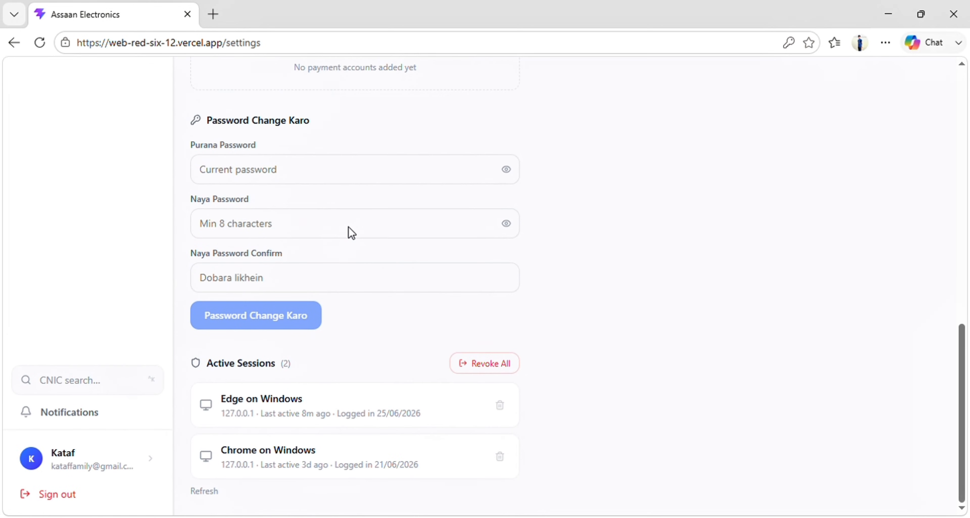